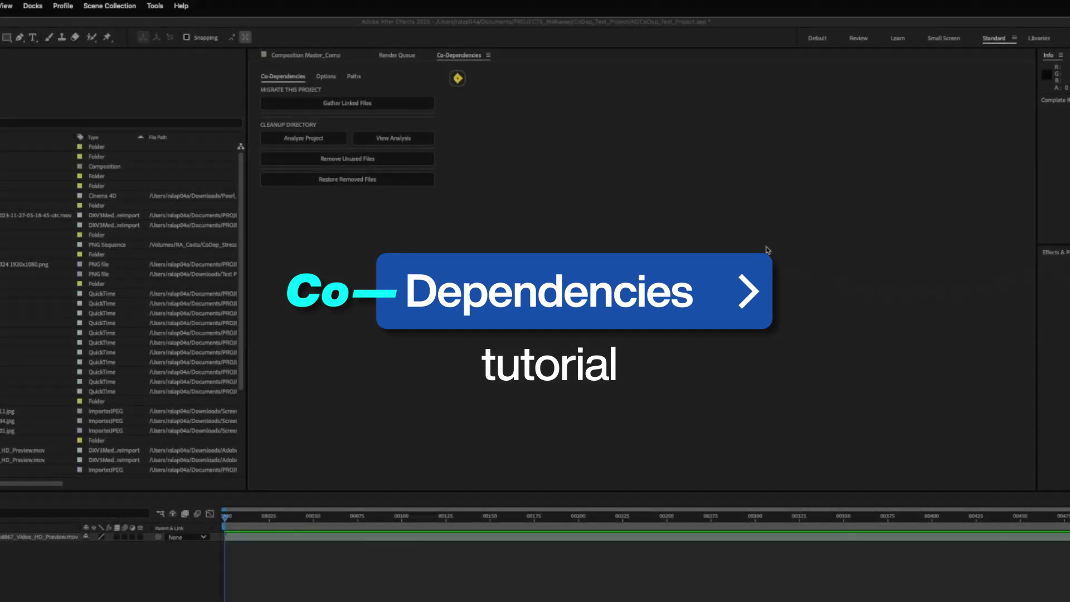
- Maximize the CoDep_Test_Project Project panel to show every item's type, file path and size
click(452, 60)
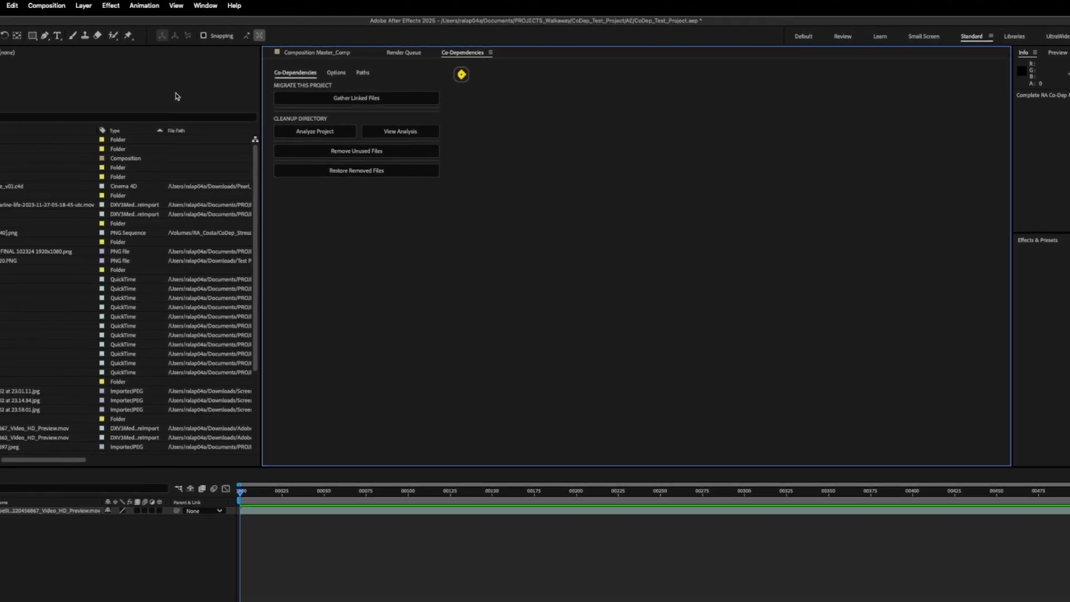
key(grave)
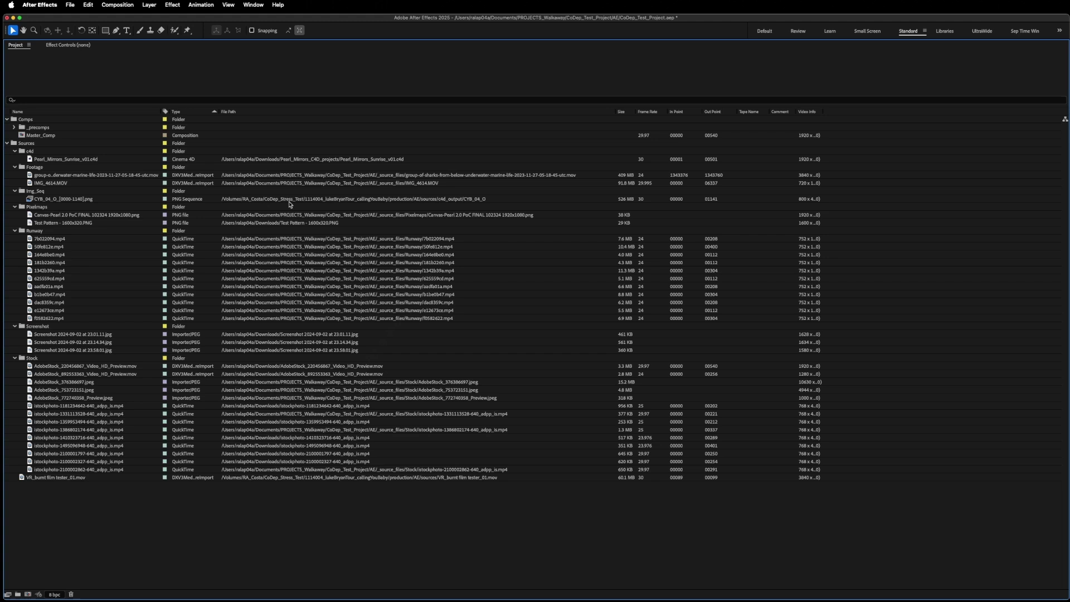
right_click(282, 319)
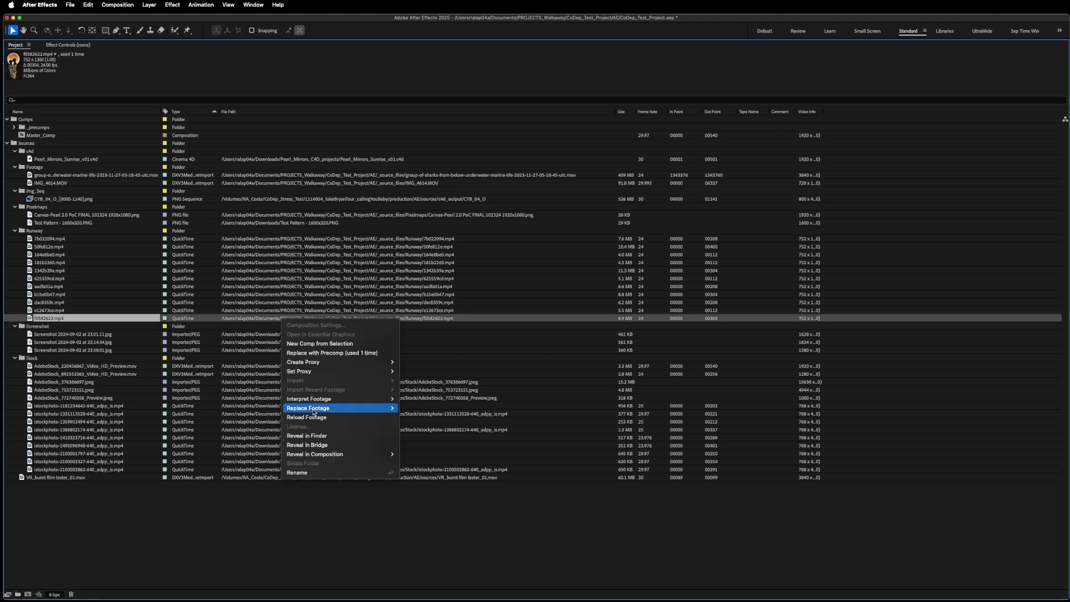
click(325, 436)
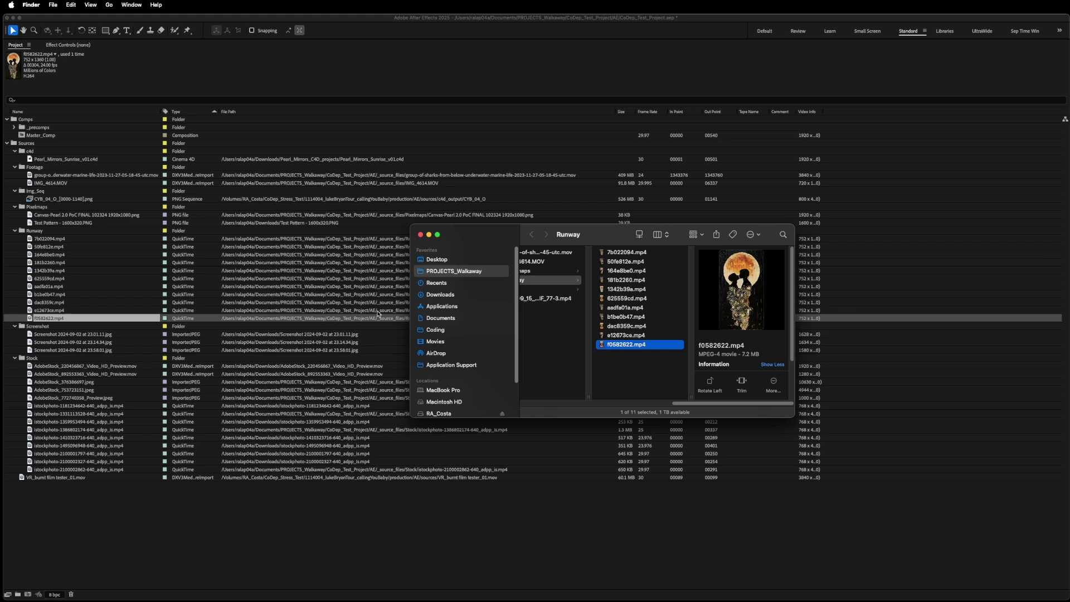
right_click(351, 319)
mouse_move(393, 412)
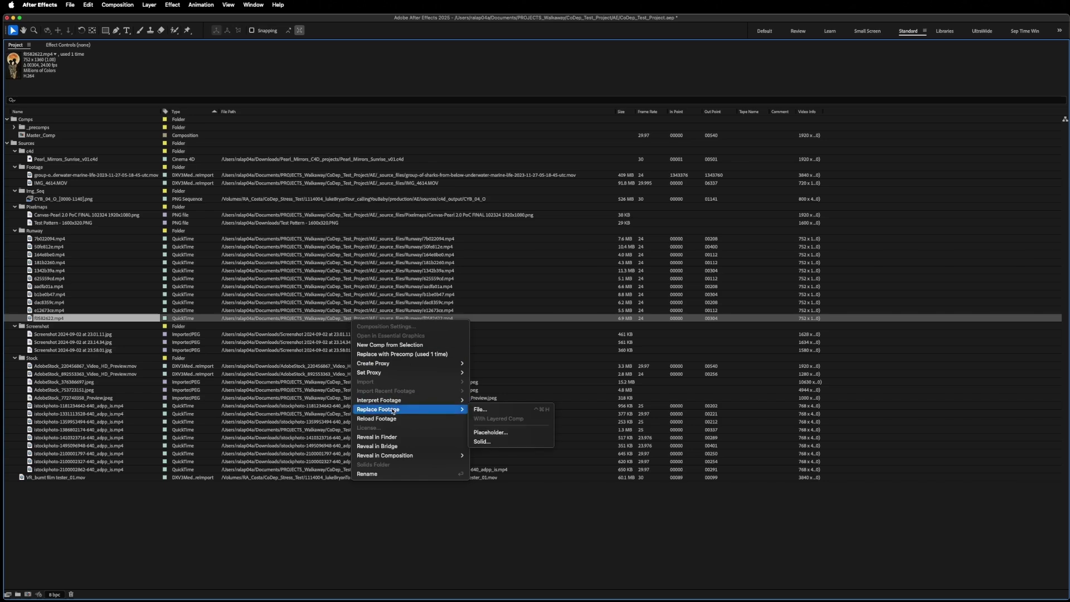
click(485, 409)
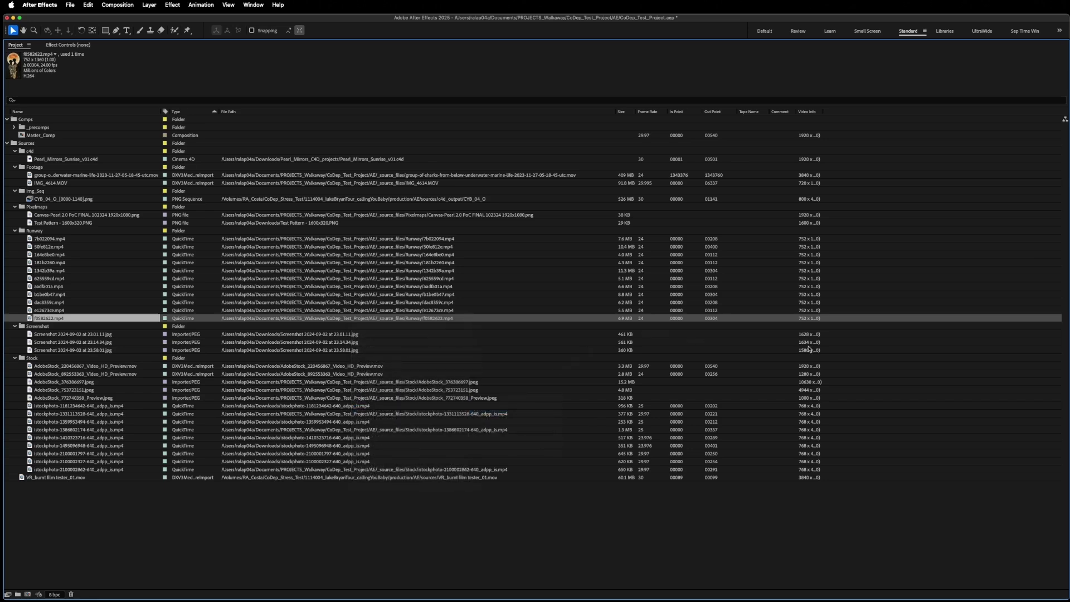
key(Escape)
- Restore the normal workspace and run File > Dependencies > Collect Files, saving the project when prompted
key(grave)
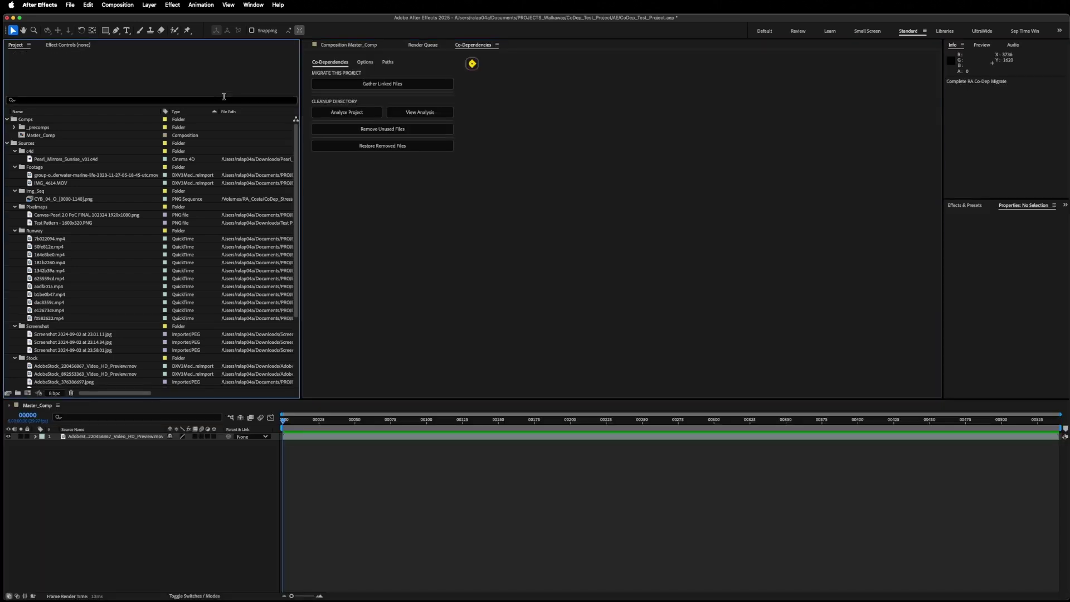
click(70, 5)
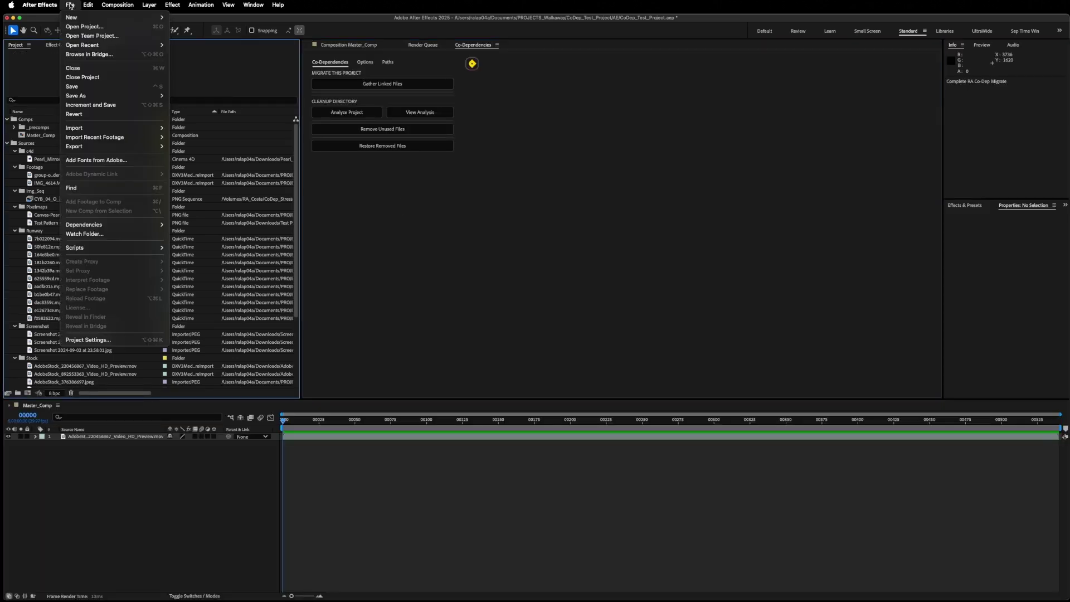
mouse_move(129, 225)
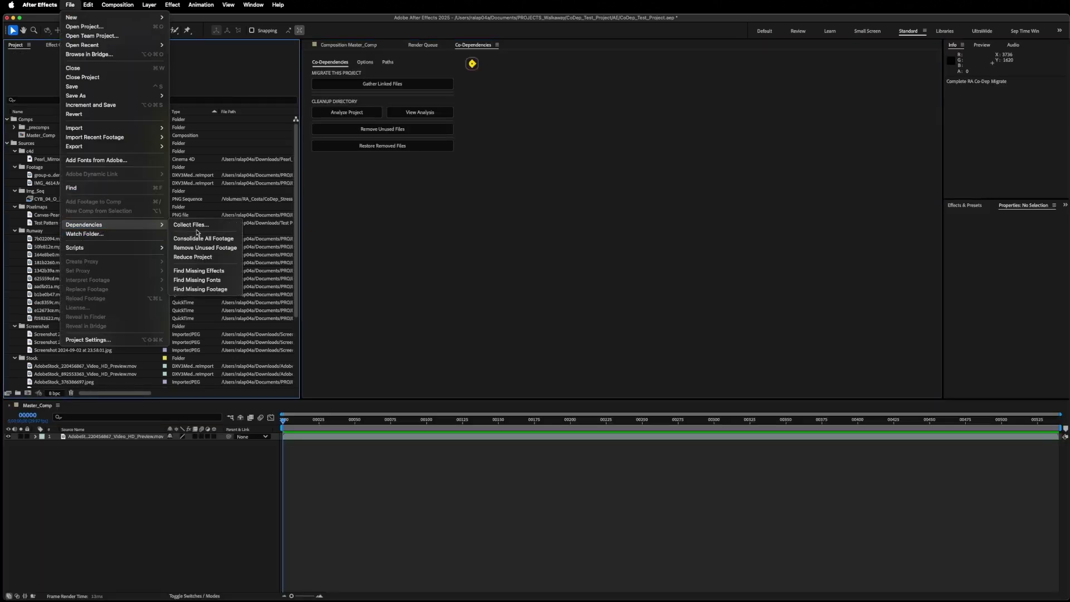
click(196, 226)
key(Return)
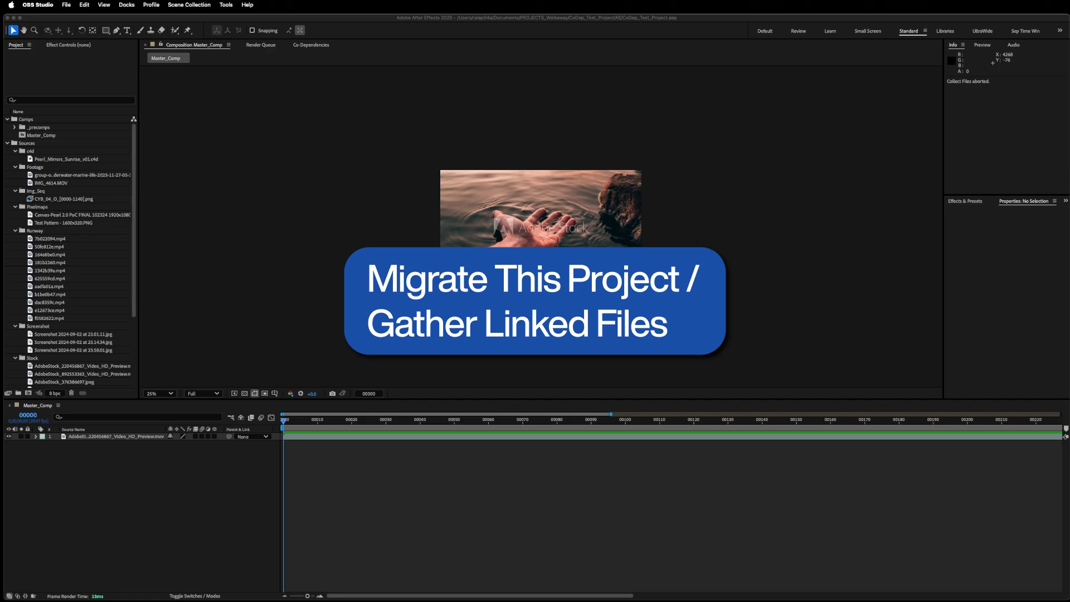
- Gather Linked Files from Co-Dependencies into _source_files, approving the 1.02 GB copy
click(316, 45)
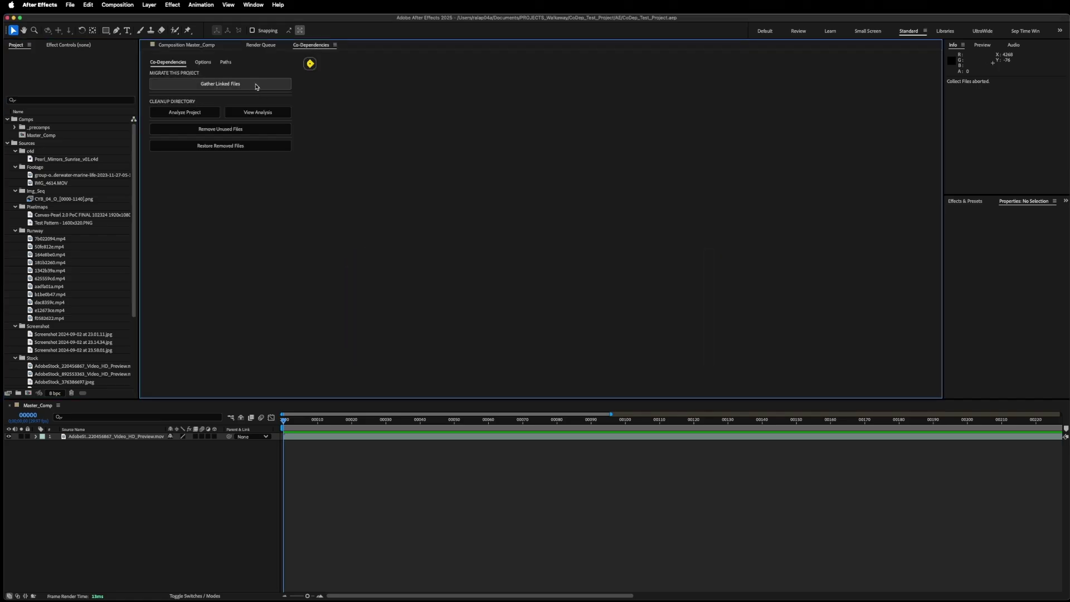
click(257, 85)
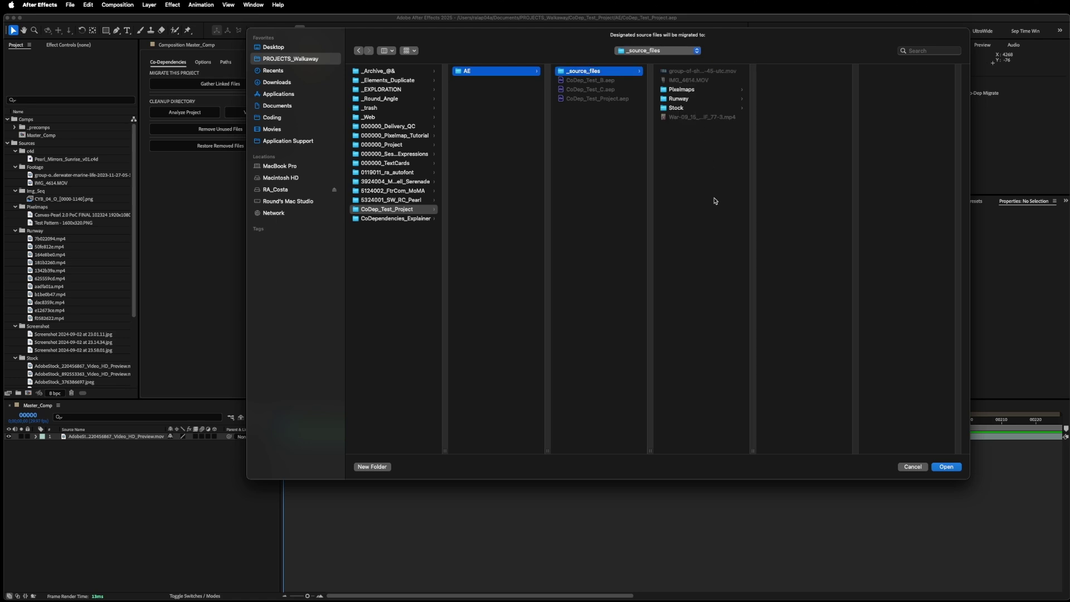
key(Return)
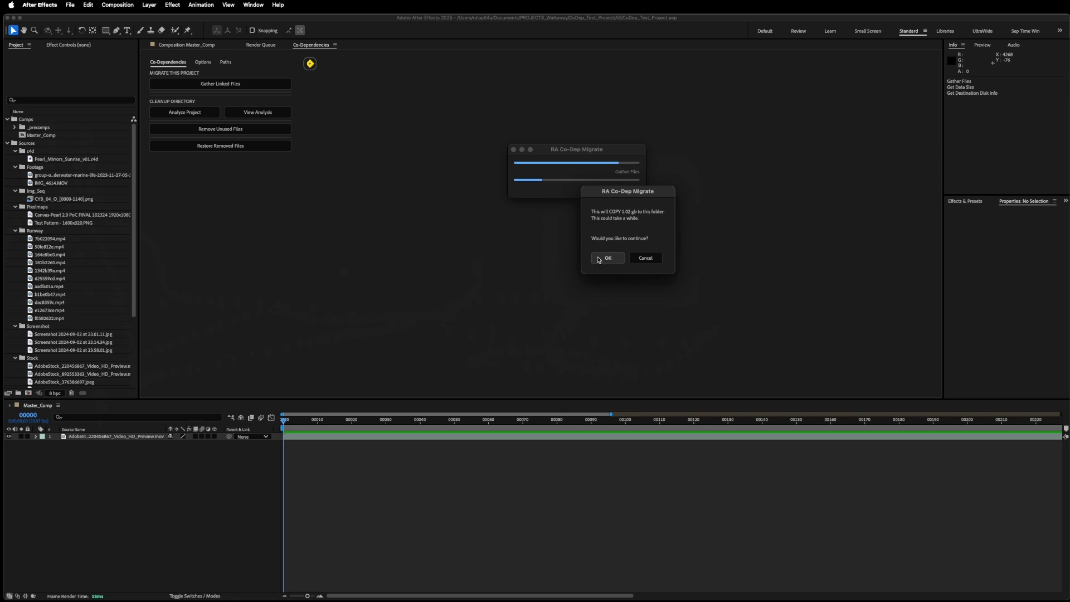
click(601, 259)
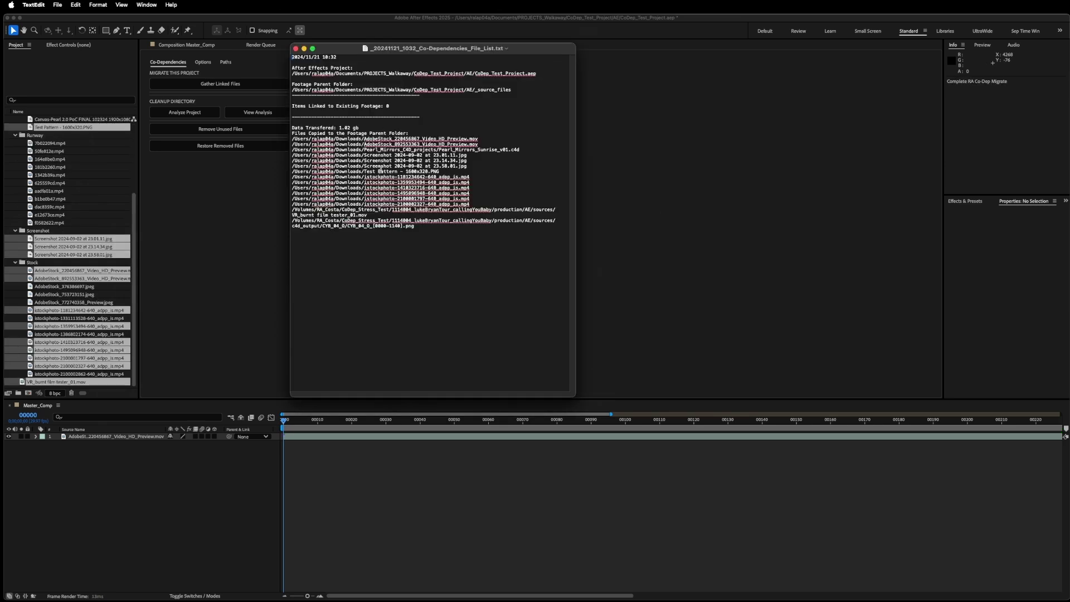
- Return from the report and check the relinked footage paths in the full-window Project panel
click(134, 164)
key(grave)
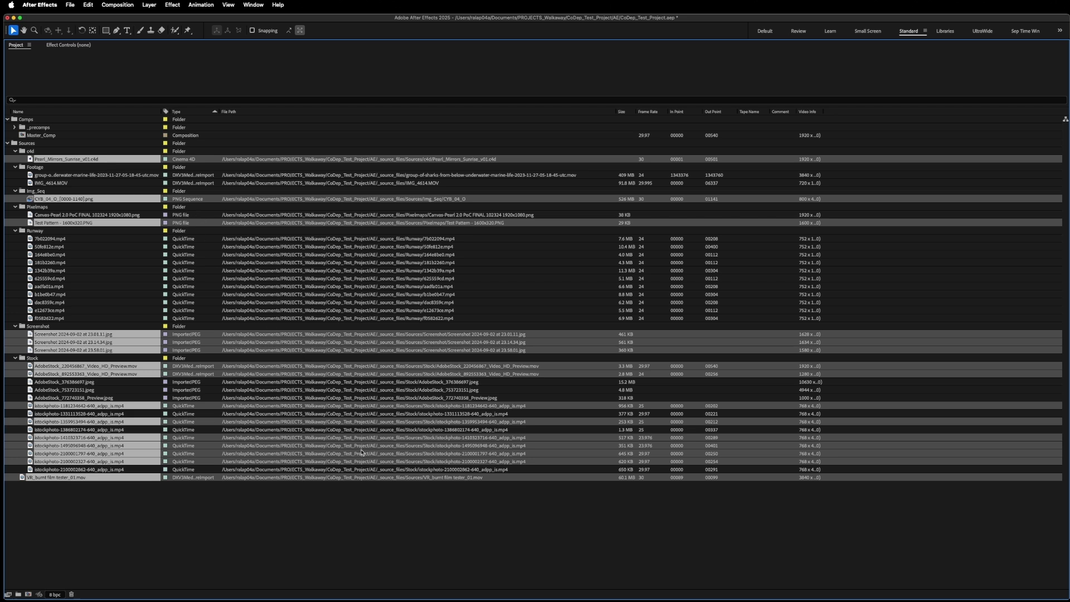
click(419, 493)
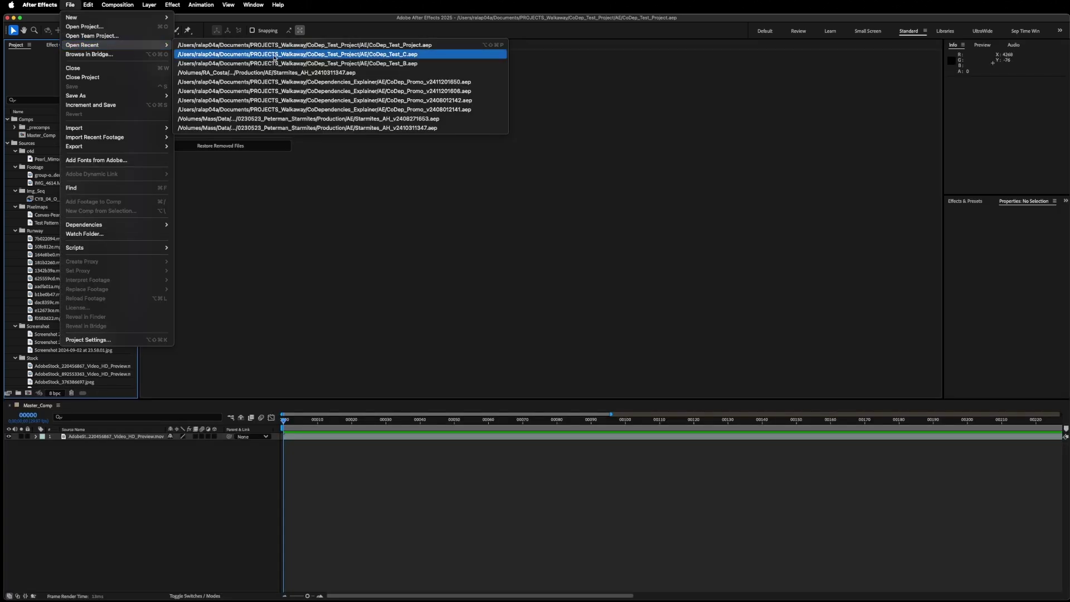
- Open CoDep_Test_C and gather its big_buck_bunny footage into _source_files, closing the reports
click(274, 54)
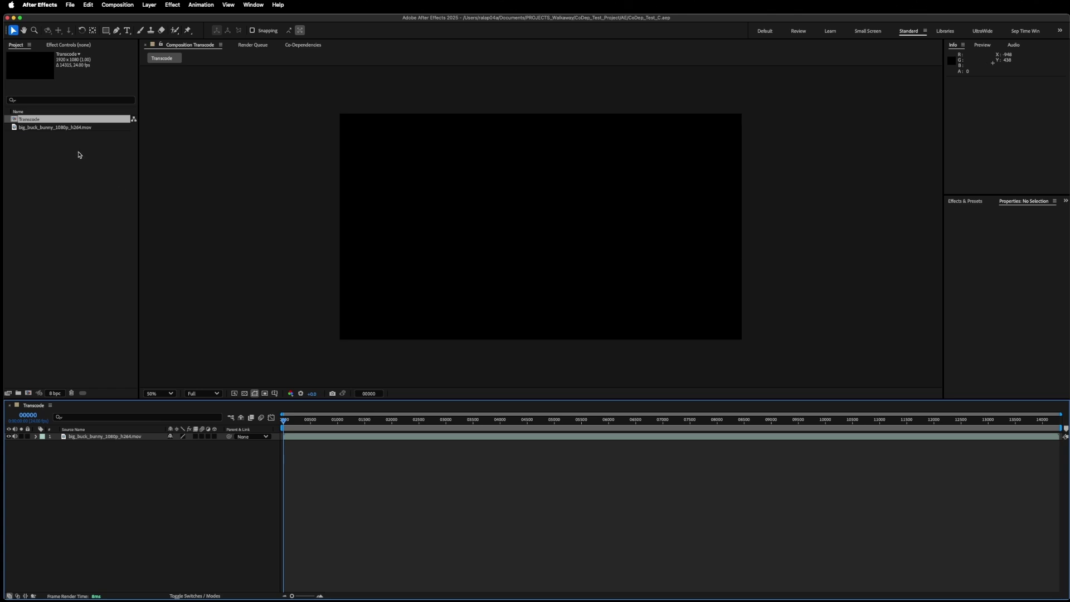
click(90, 187)
key(grave)
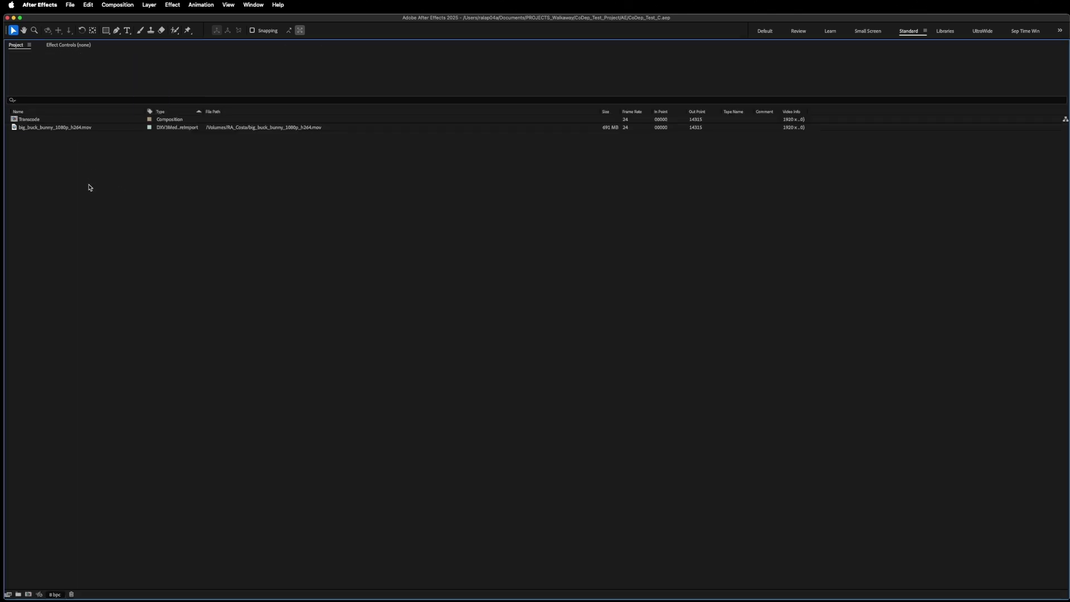
key(grave)
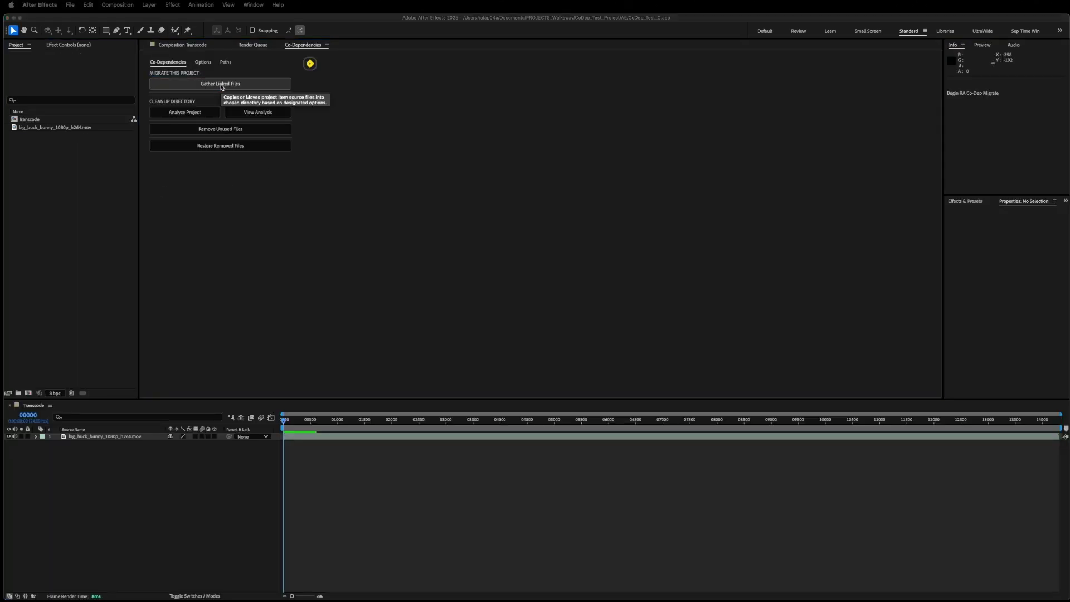
click(221, 83)
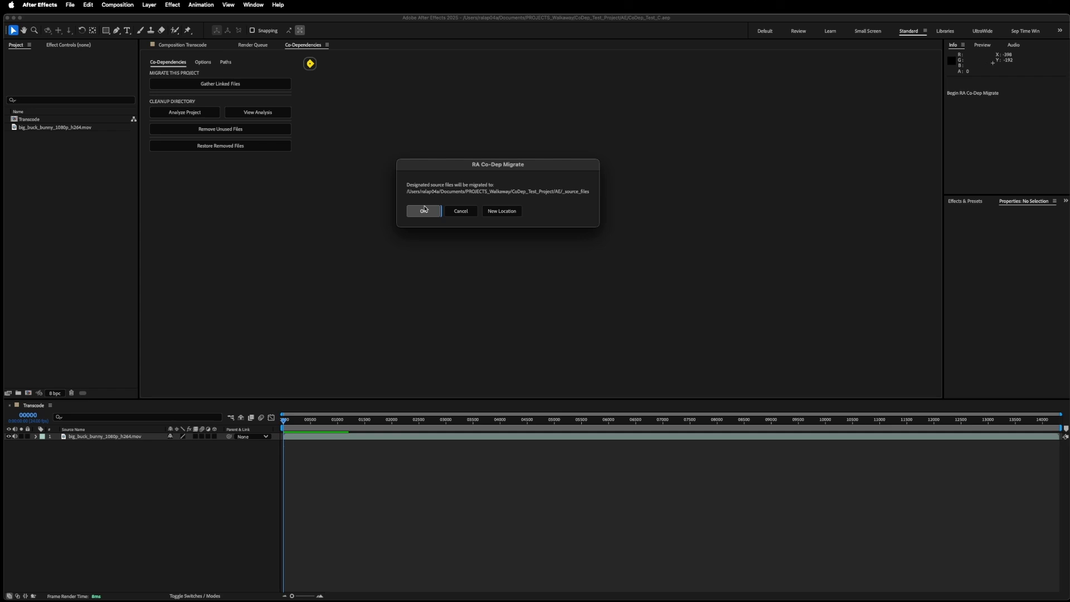
click(423, 211)
click(537, 313)
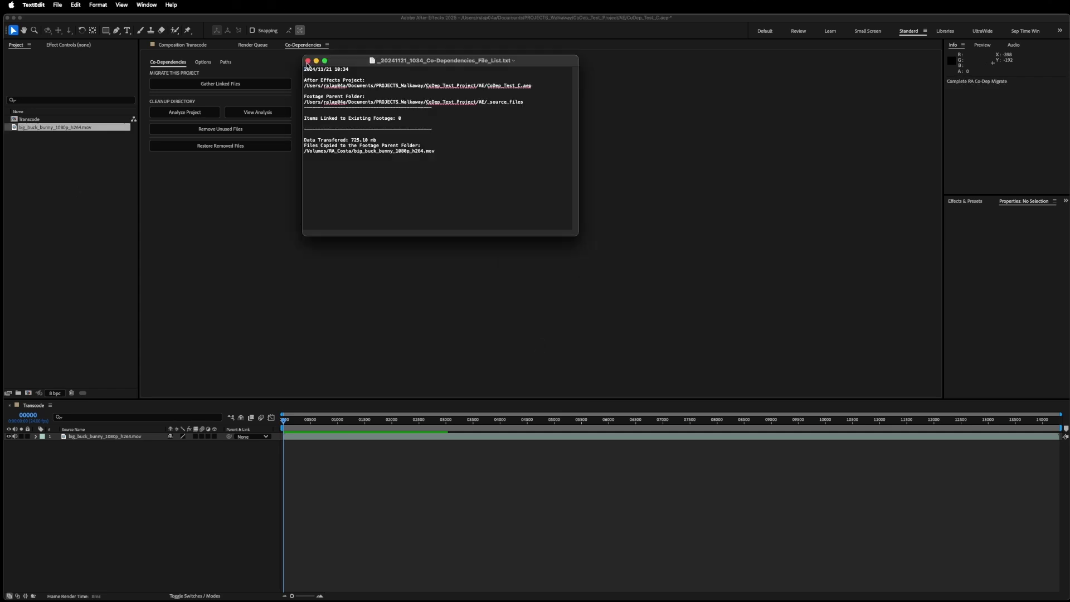
click(308, 60)
click(296, 48)
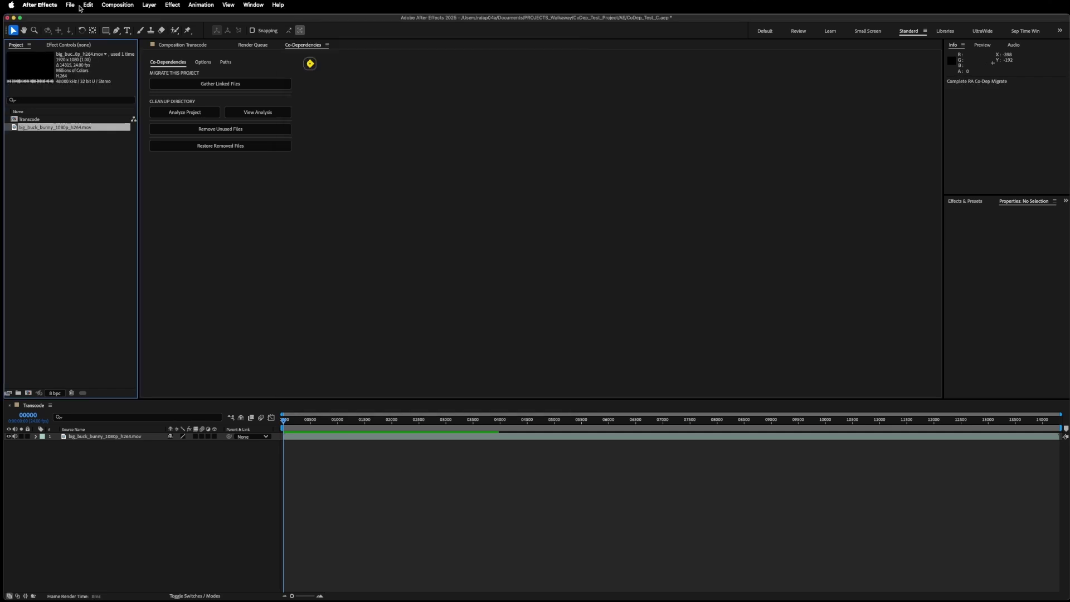
- Open CoDep_Test_B from recent projects and gather its linked files into _source_files
click(70, 4)
mouse_move(81, 45)
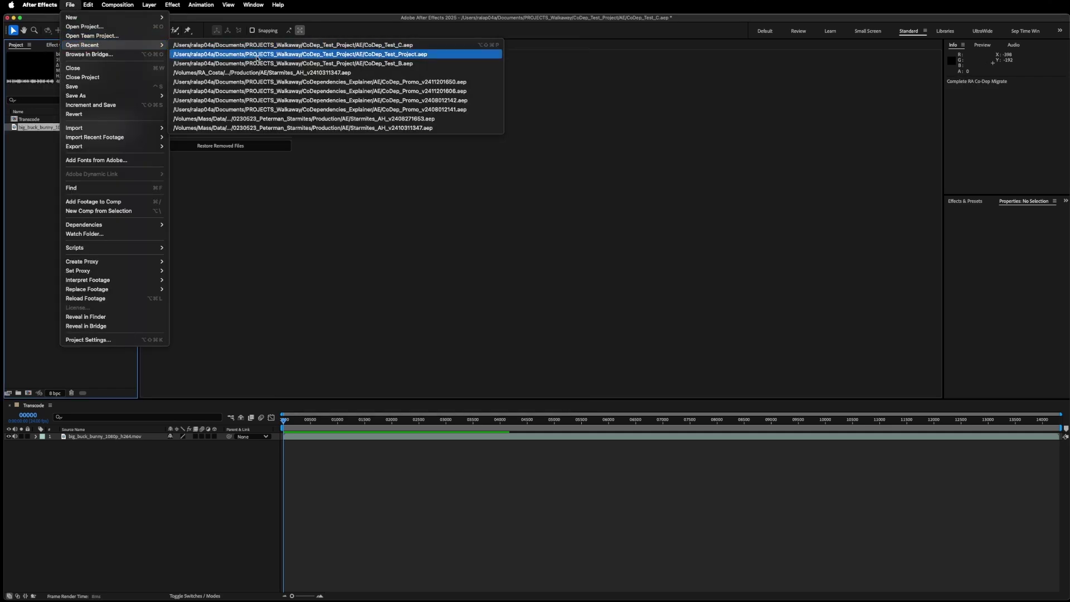
click(284, 63)
click(301, 48)
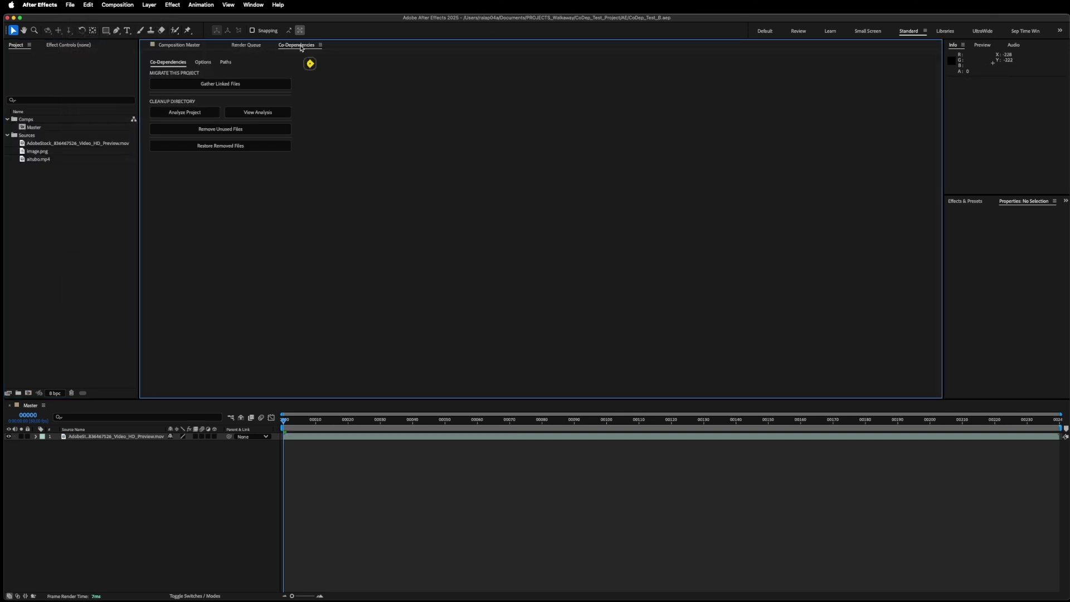
click(220, 83)
click(408, 243)
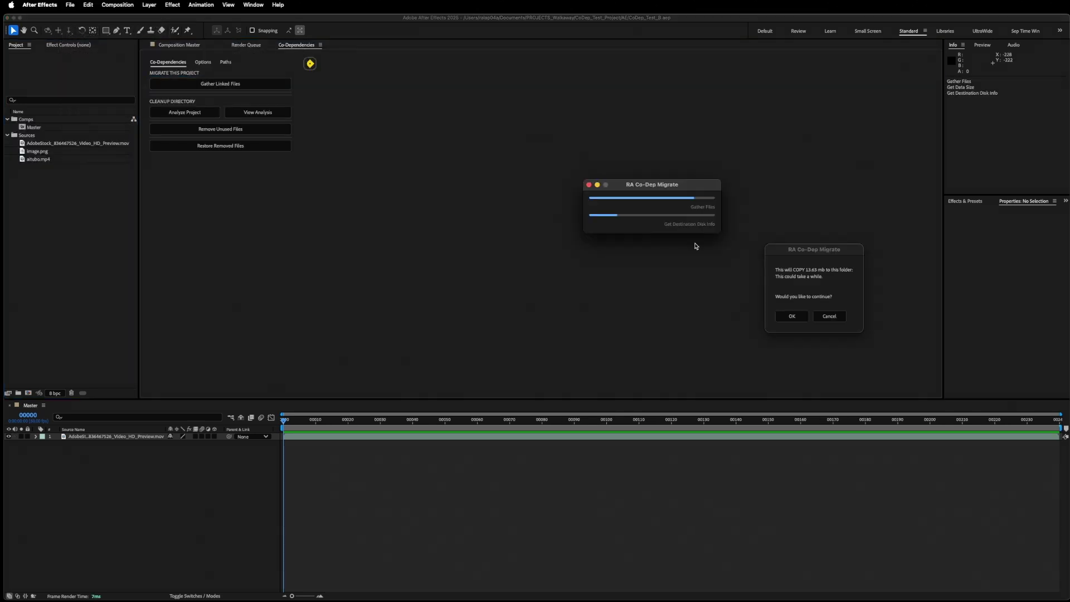
click(794, 316)
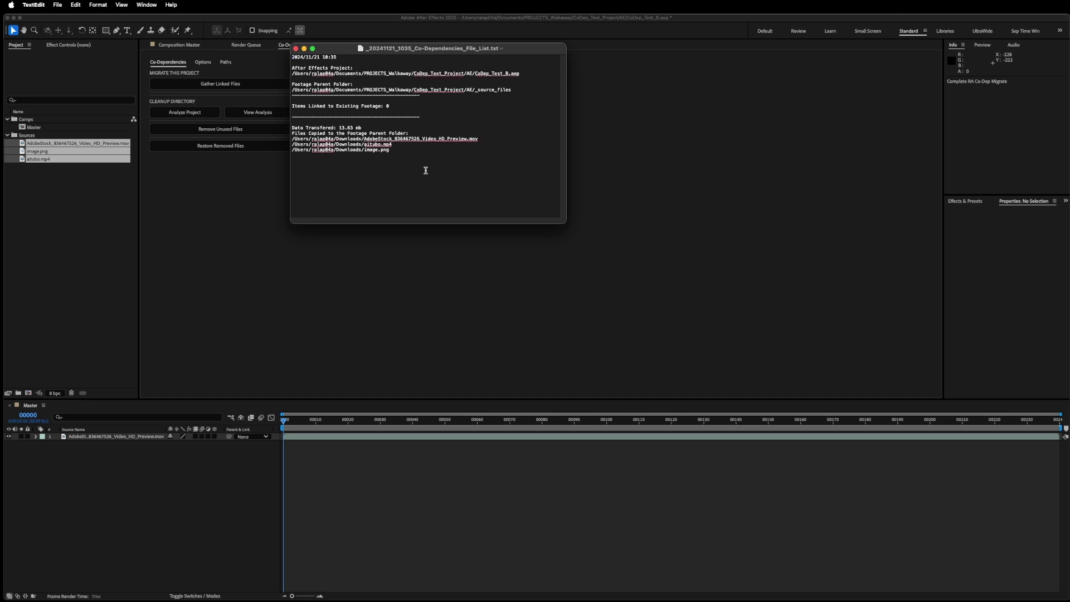
click(234, 184)
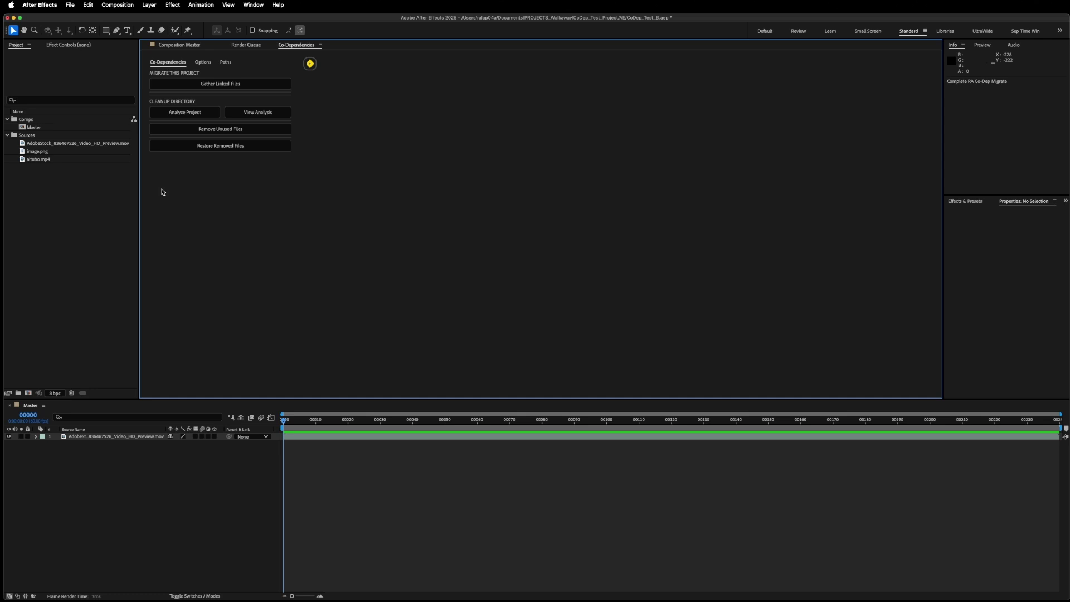
- Browse _source_files' Sources, Runway, Pixelmaps and Stock subfolders in Finder, then return to After Effects
key(super+Tab)
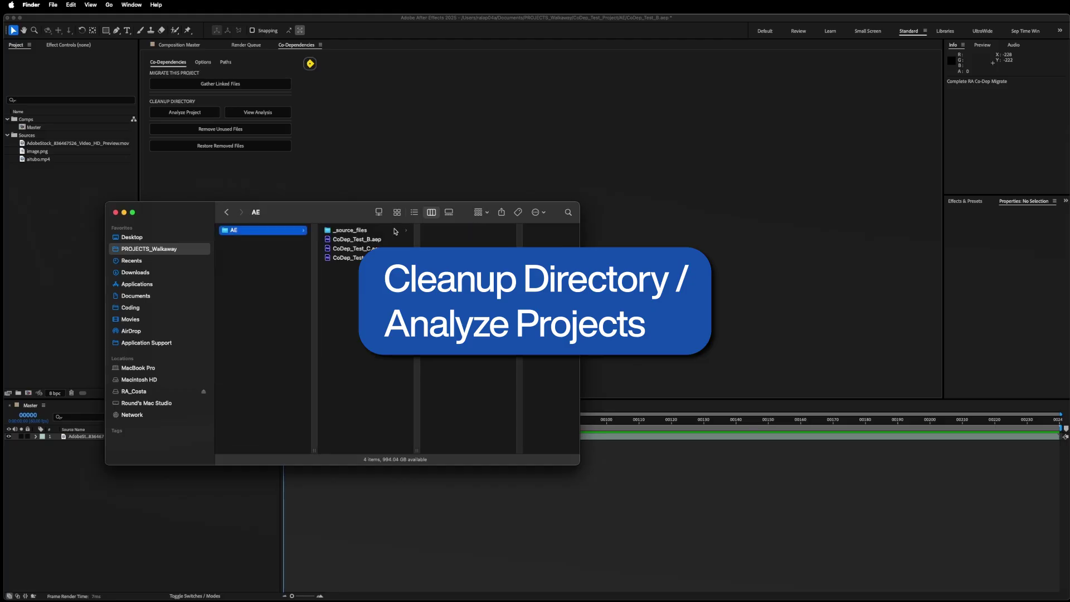
click(395, 231)
click(469, 301)
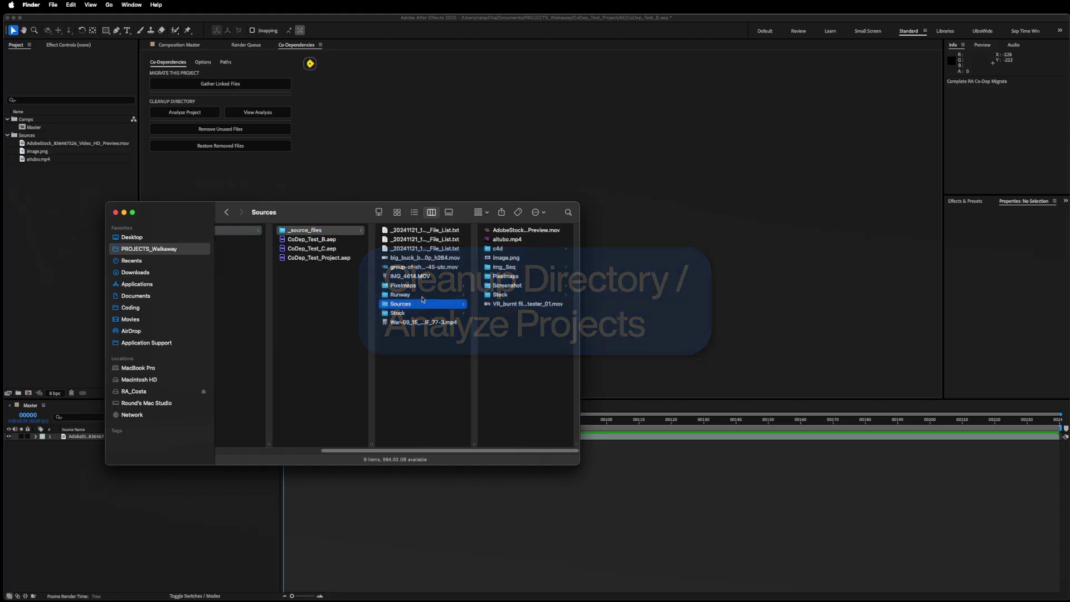
click(465, 294)
click(421, 286)
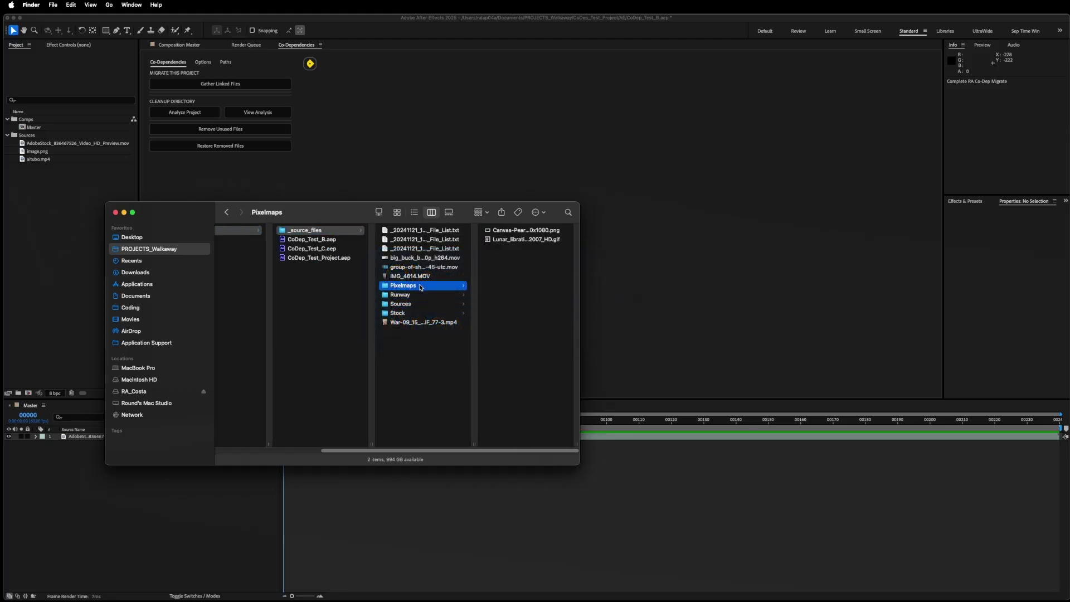
click(424, 312)
key(Left)
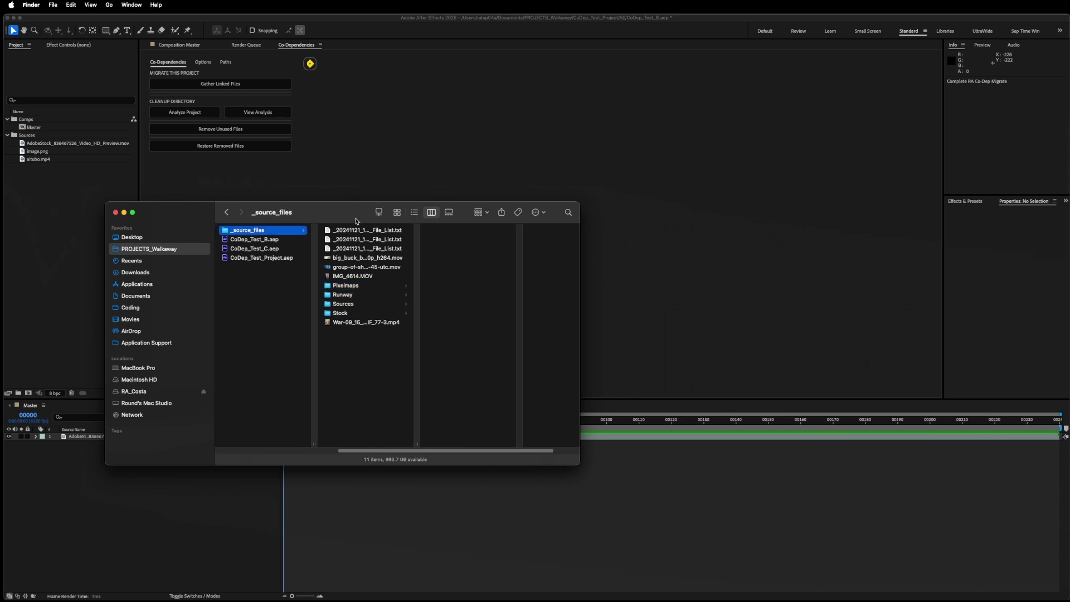
click(363, 169)
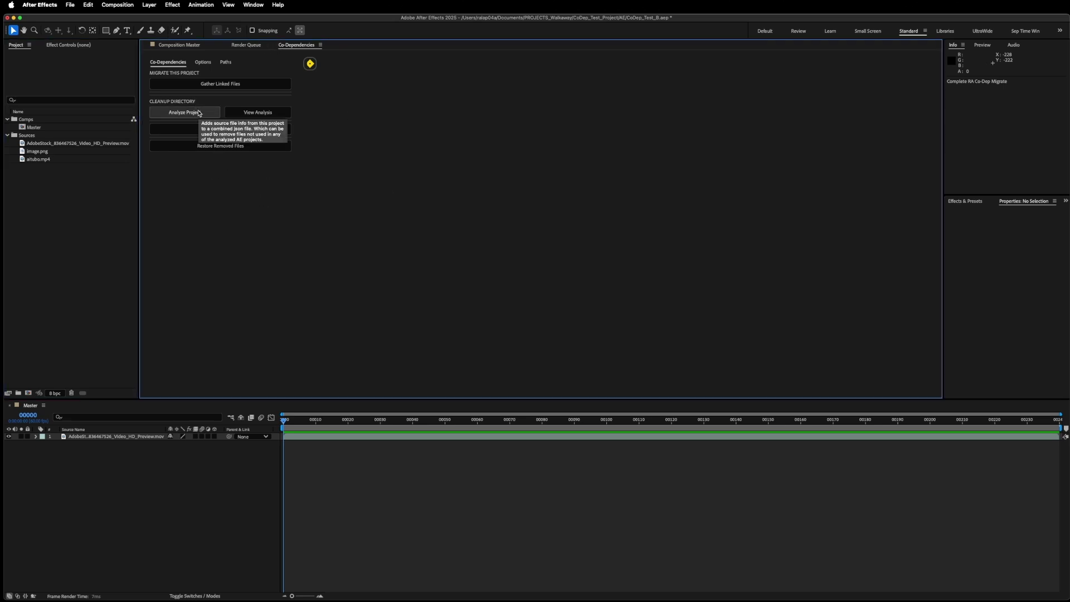
- Analyze CoDep_Test_B into a new _Proj_Report.codep, then open CoDep_Test_C from recent projects
click(207, 114)
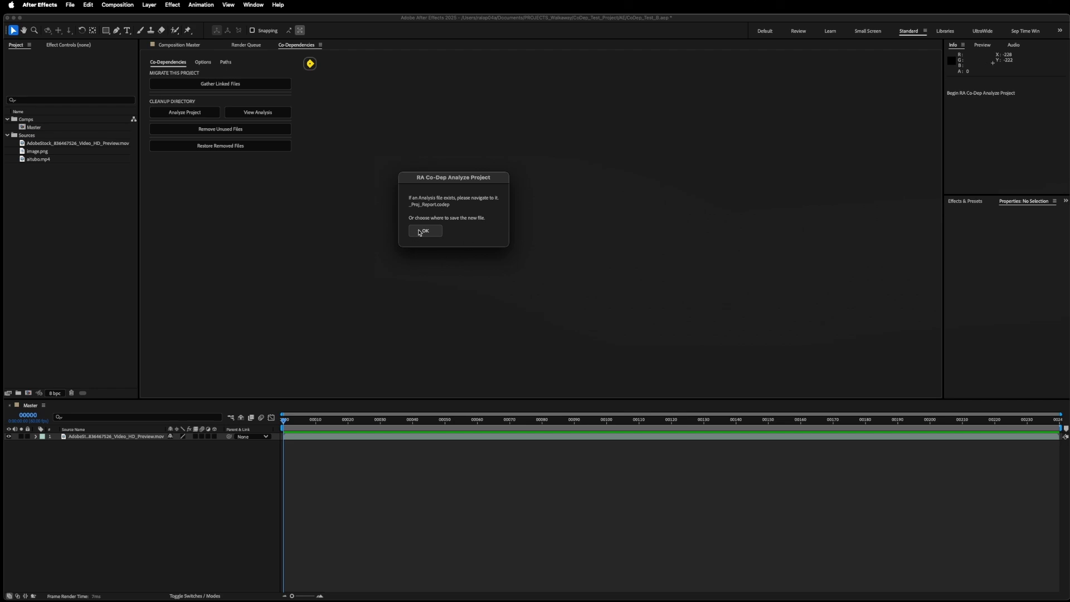
click(423, 231)
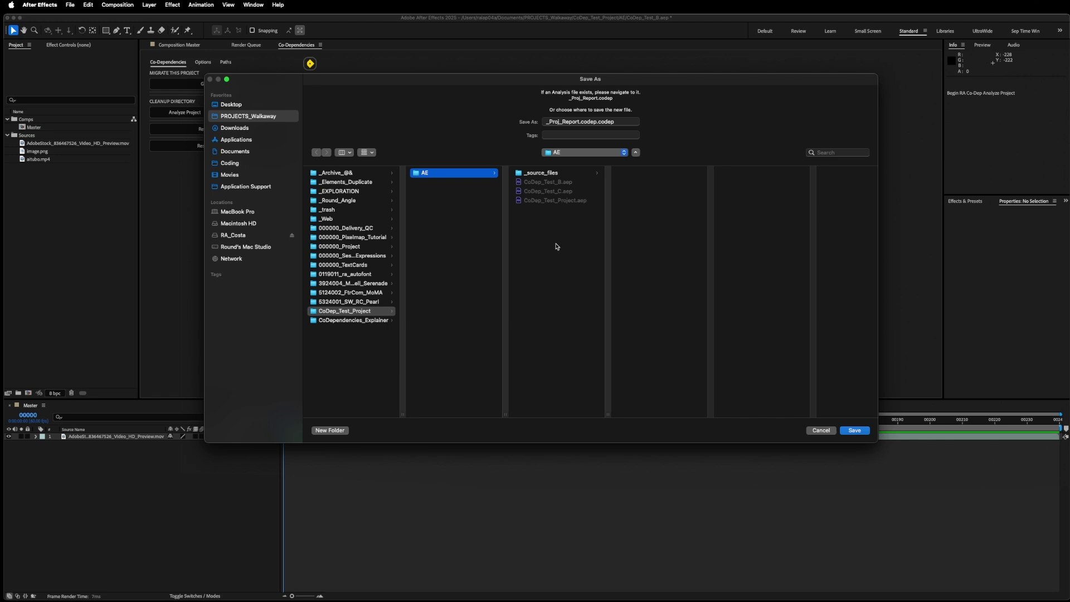
click(854, 431)
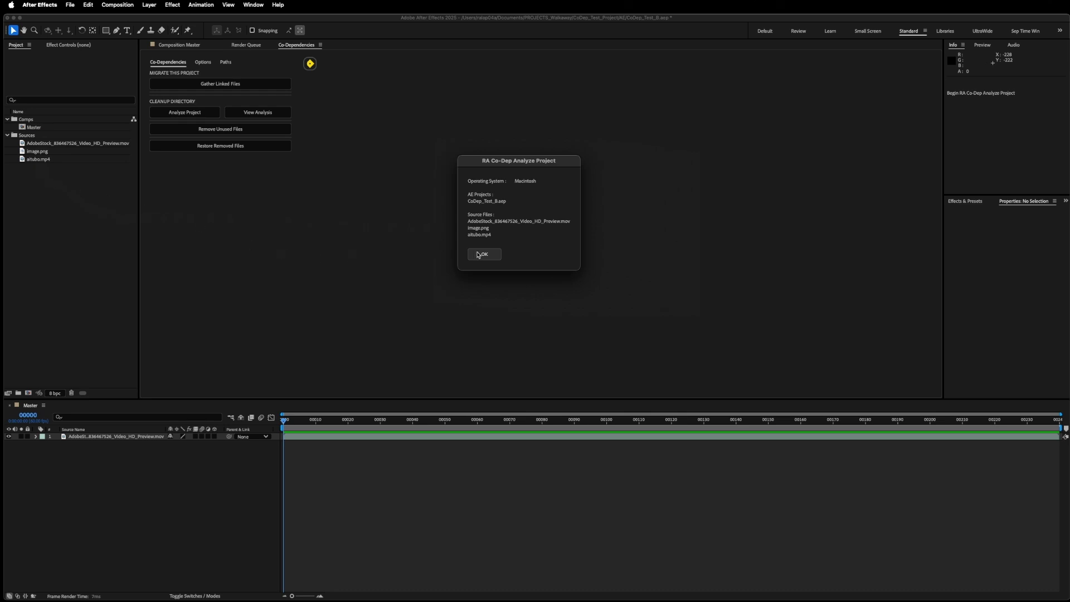
click(480, 255)
click(71, 5)
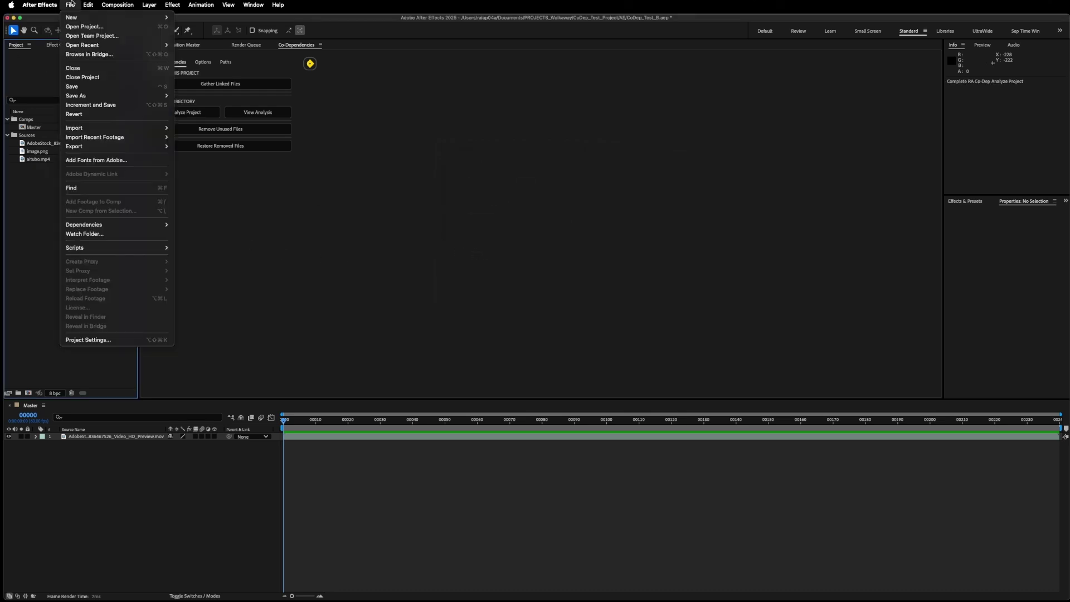
mouse_move(78, 49)
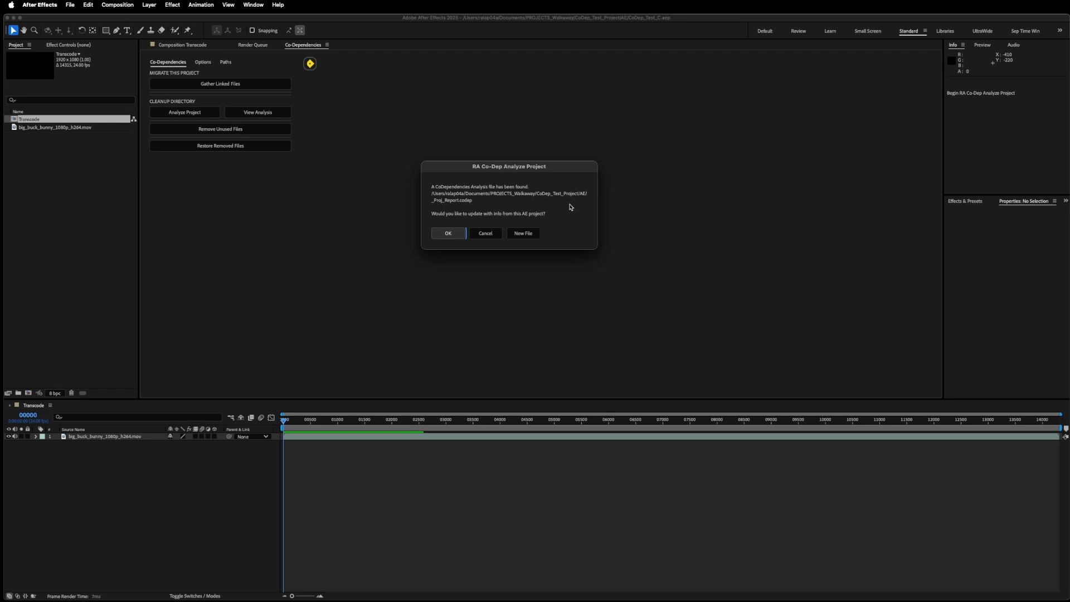
- Update the existing report with CoDep_Test_C, then add CoDep_Test_Project's analysis to it
click(460, 233)
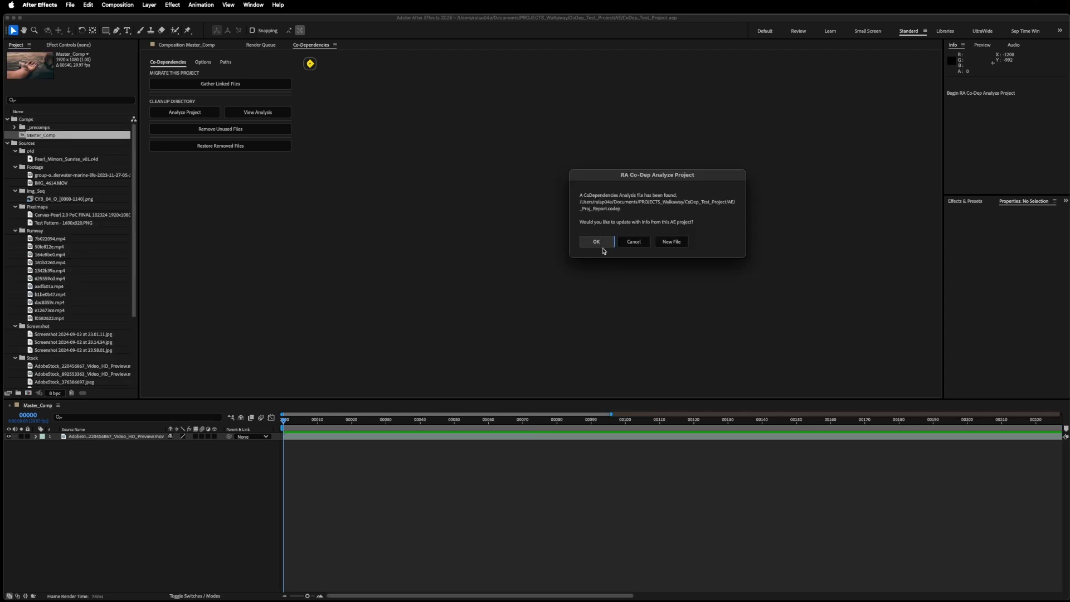
click(596, 242)
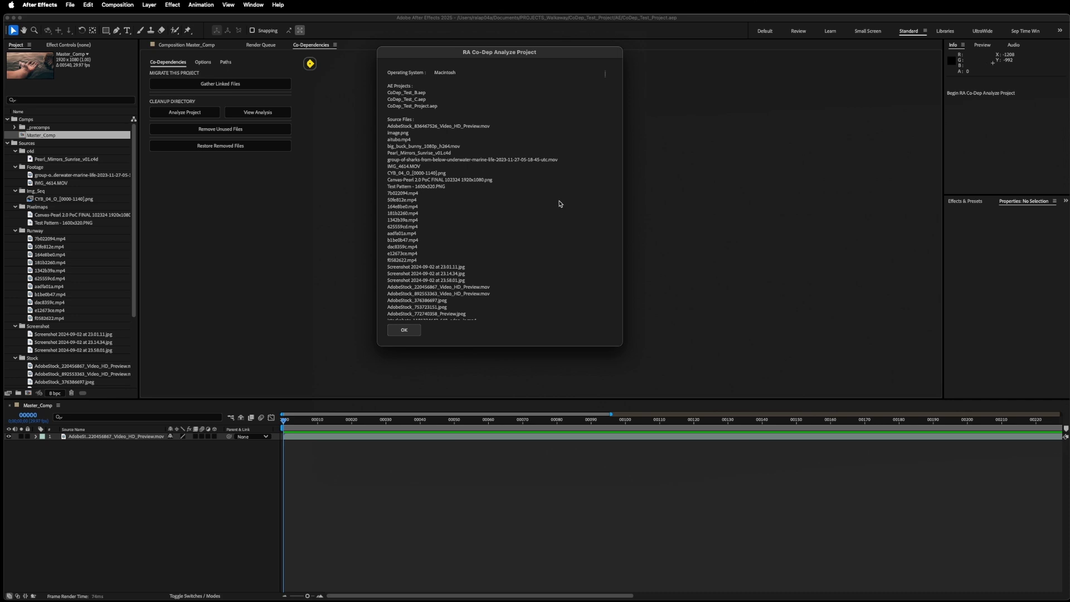
drag(606, 76, 577, 262)
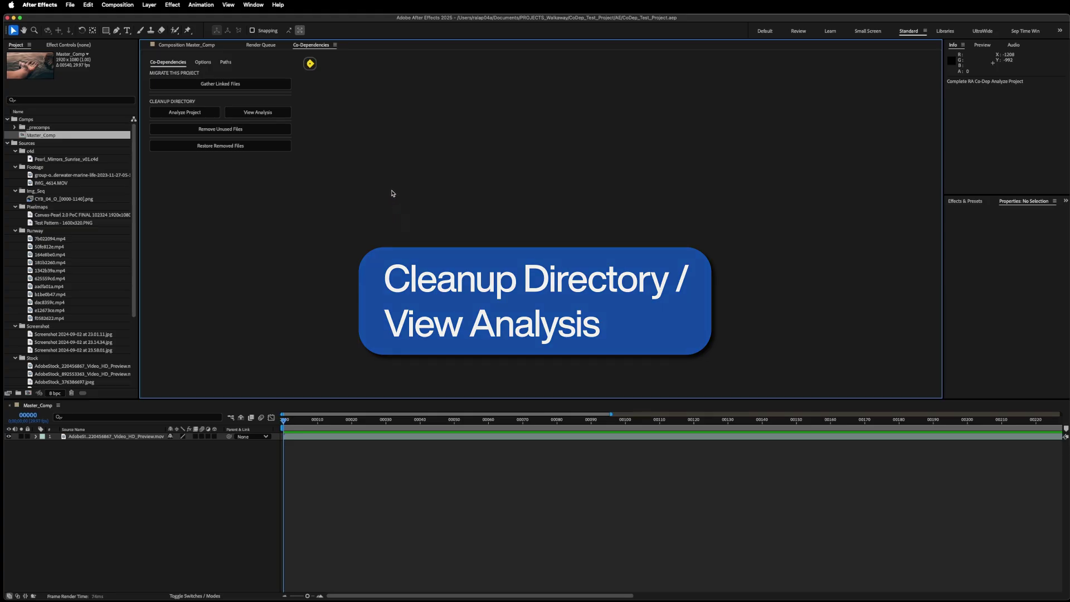
- View the combined analysis report covering all three projects and close it
click(286, 112)
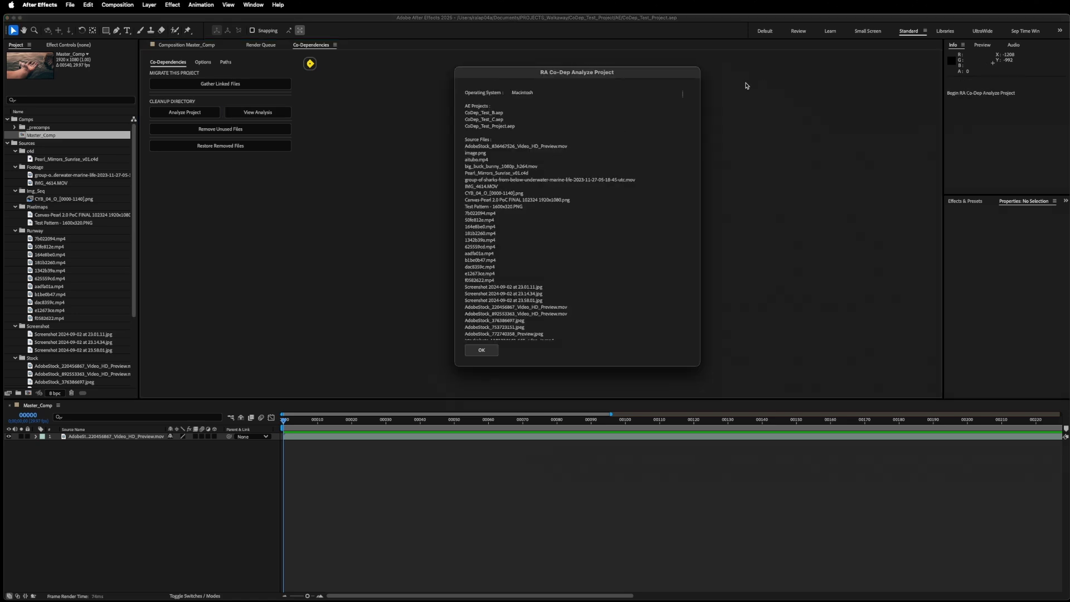
drag(682, 98, 680, 341)
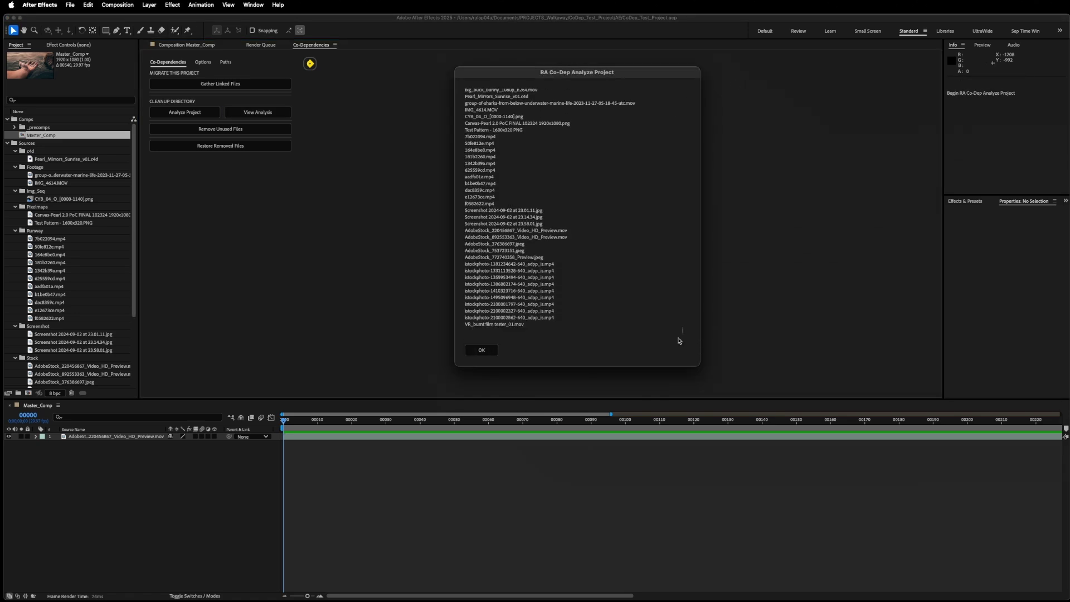
click(483, 352)
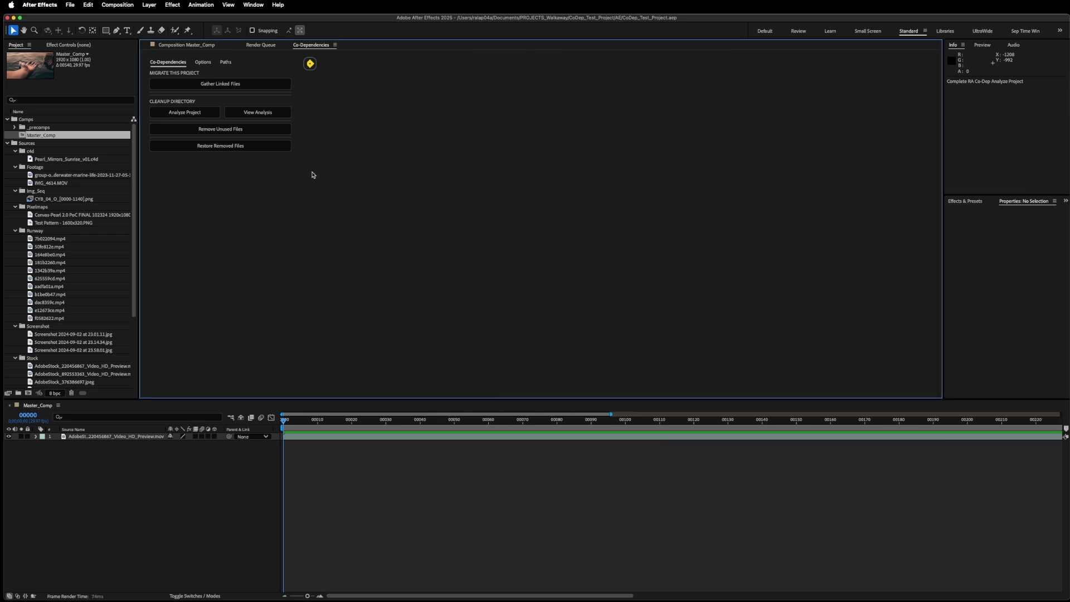
- Move unused files from _source_files into _CoDep_Cleanup, then restore them to their original locations
click(260, 131)
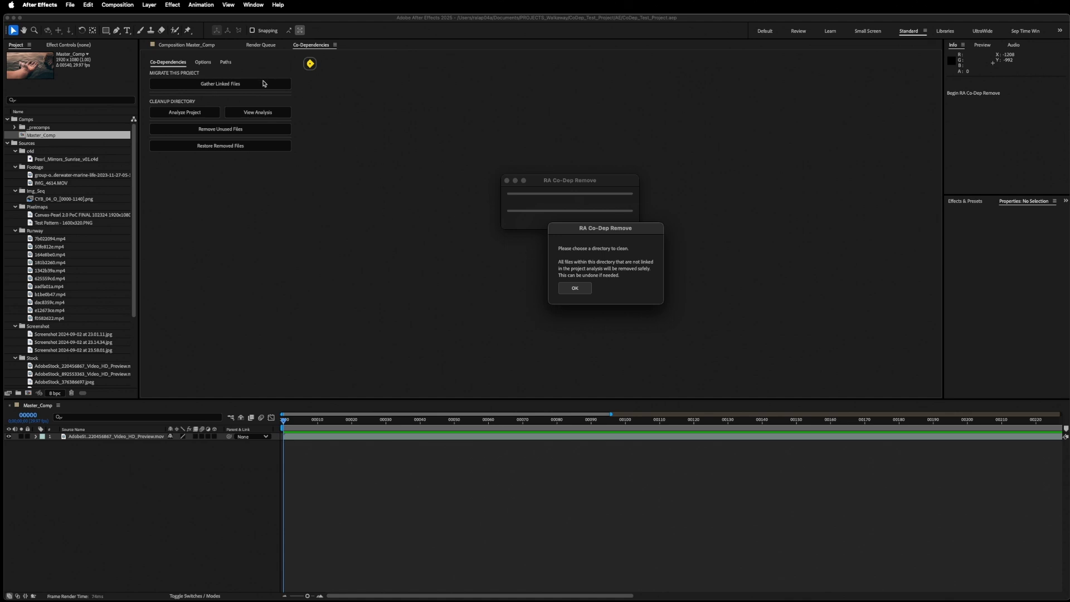
click(573, 289)
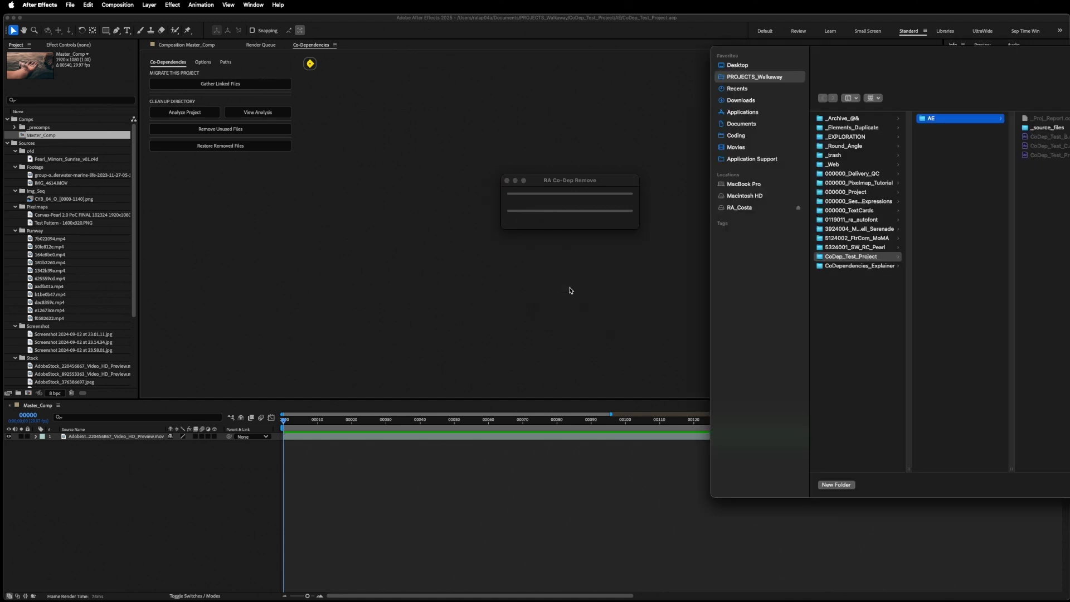
key(Right)
key(Return)
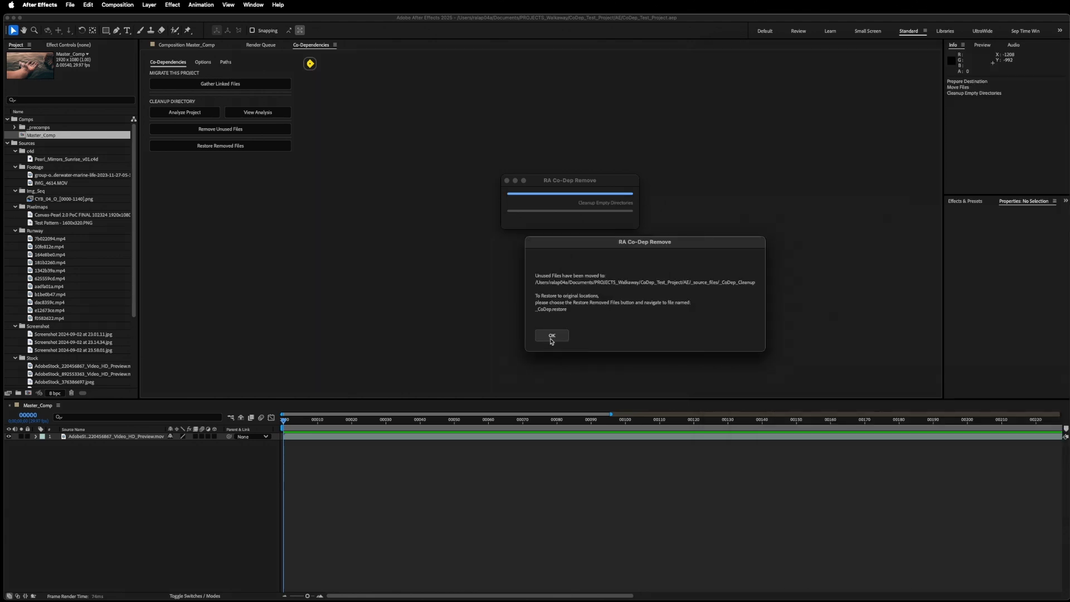
click(552, 336)
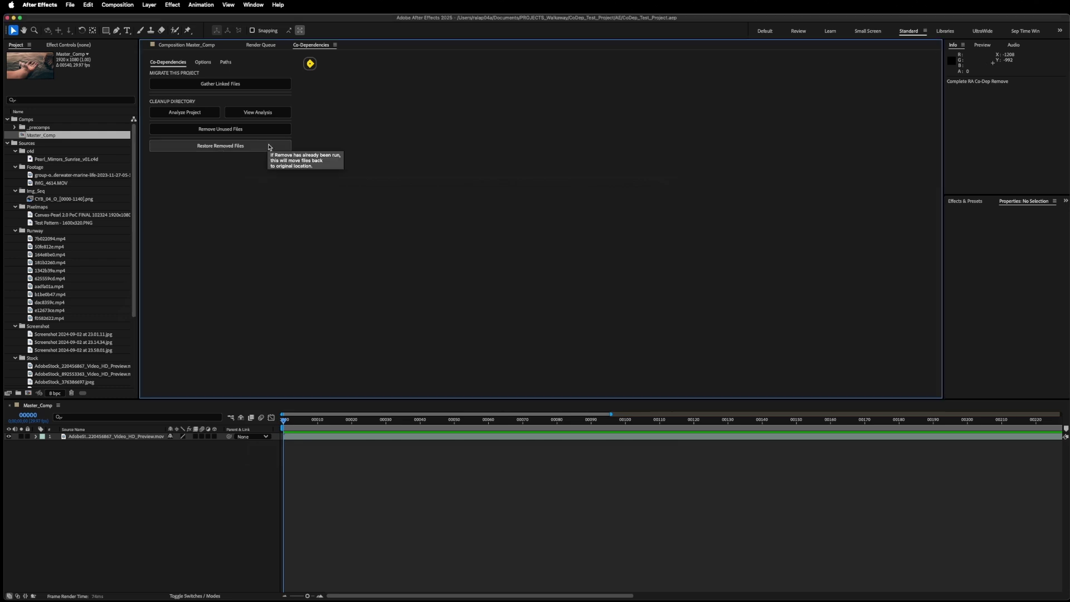
click(270, 146)
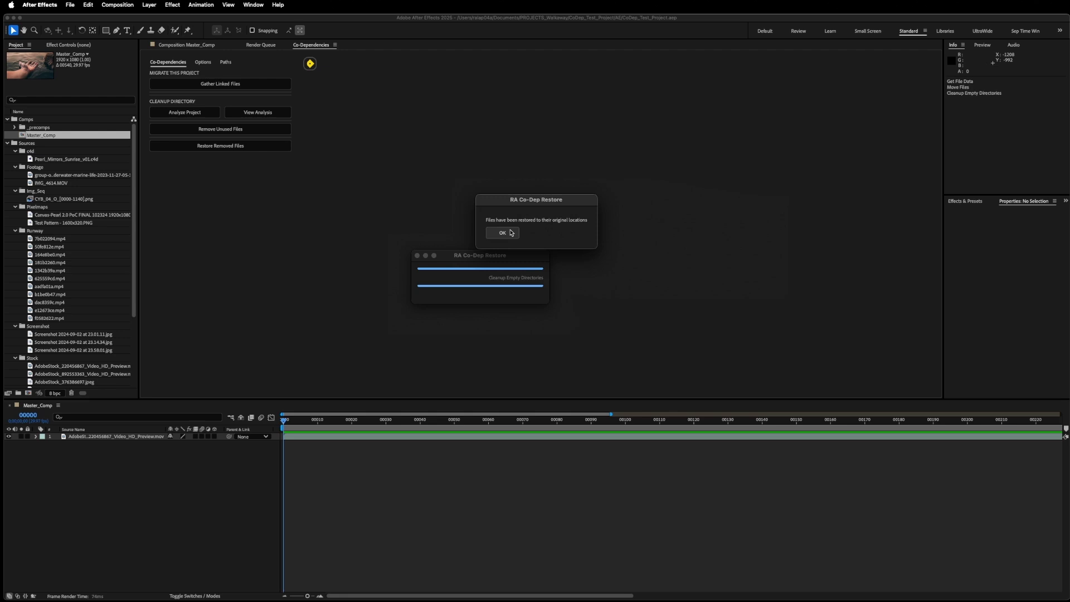
- Rerun Remove Unused Files on _source_files and delete the resulting _CoDep_Cleanup folder
click(503, 233)
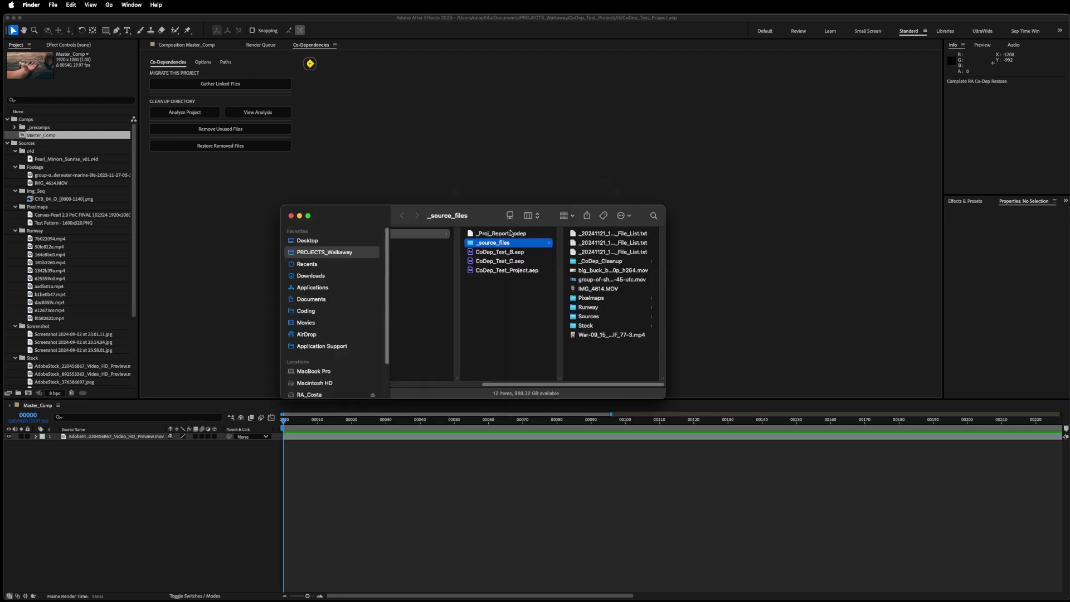
click(567, 262)
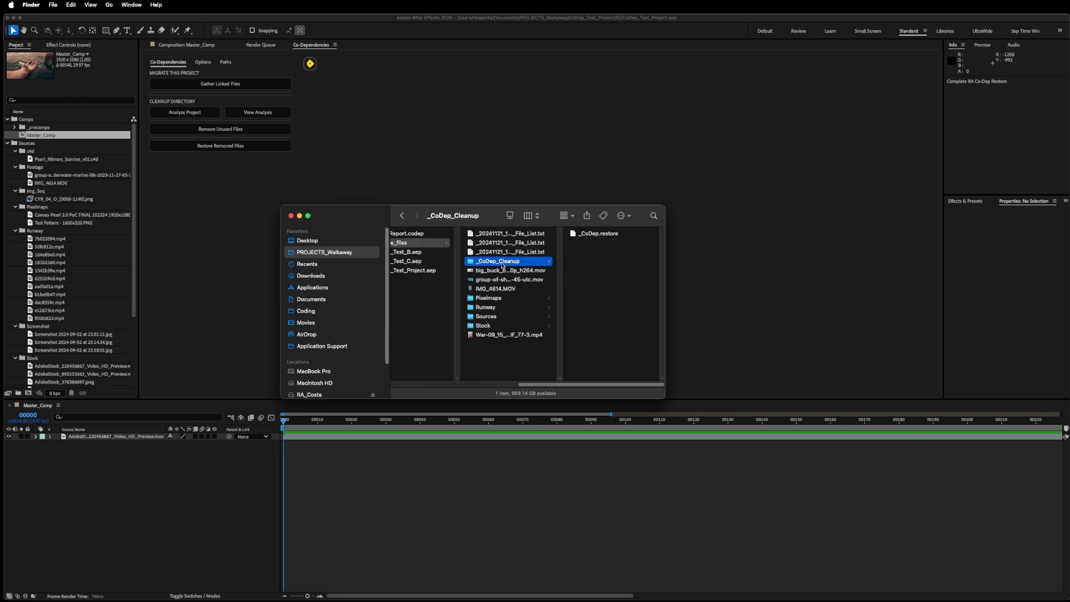
click(220, 129)
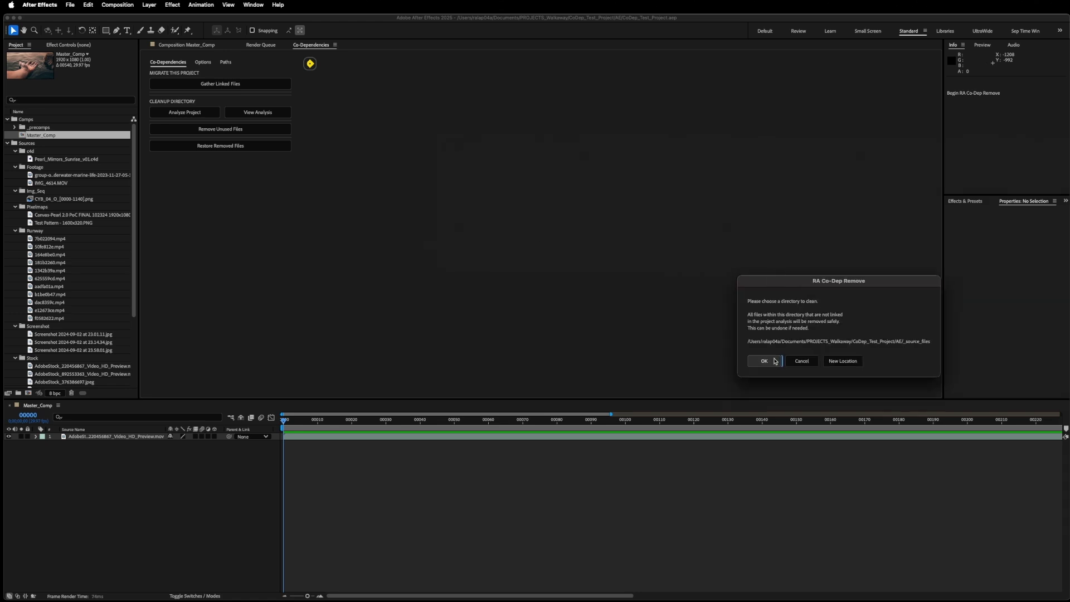
click(775, 362)
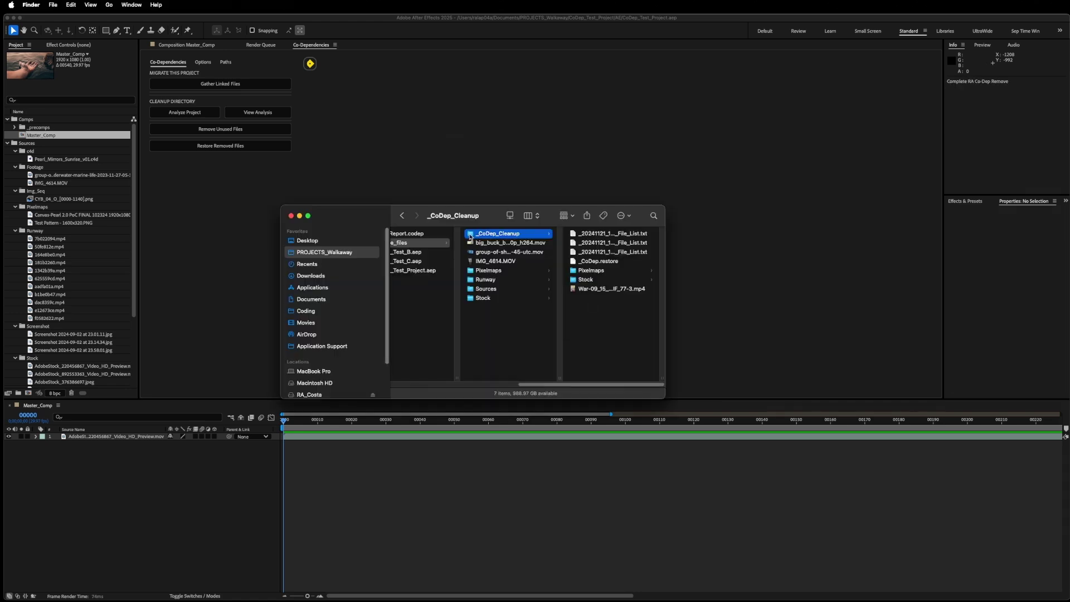
key(super+BackSpace)
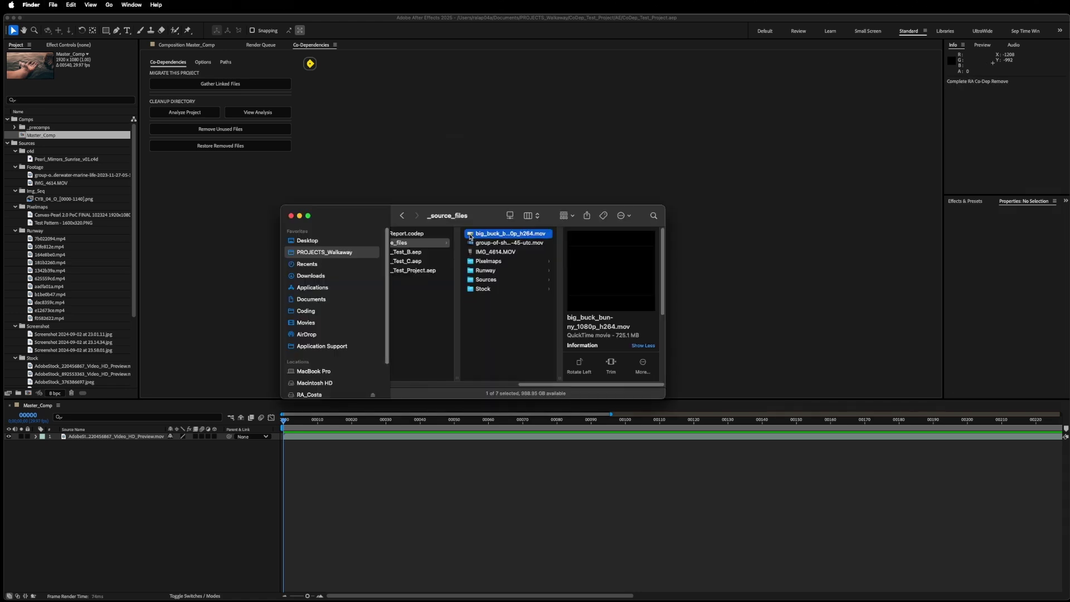
- Review the AE folder and the seven remaining items in _source_files in Finder
key(super+Up)
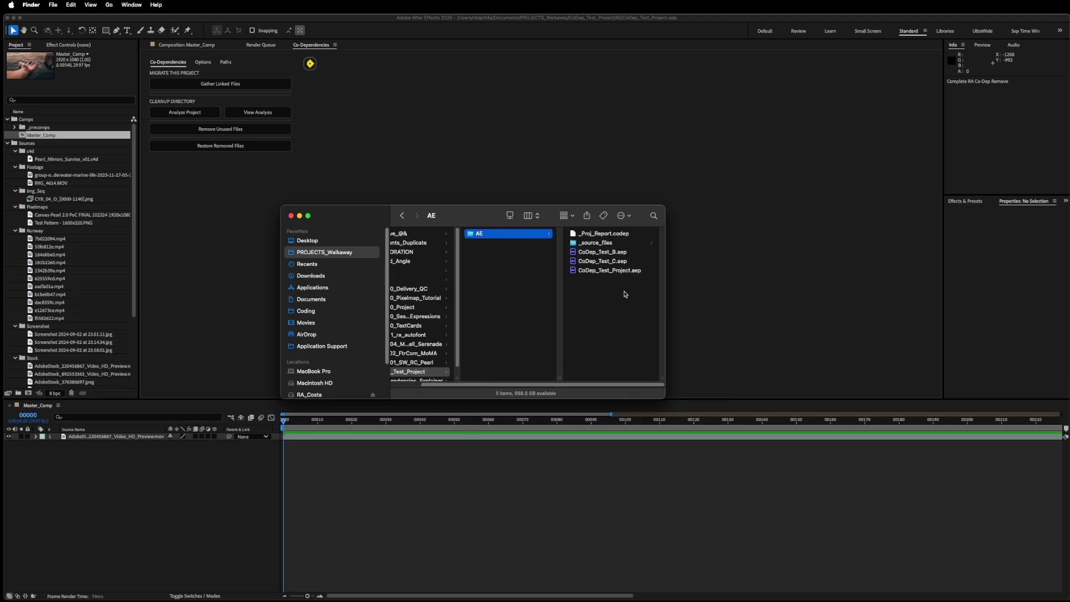
drag(618, 300, 597, 226)
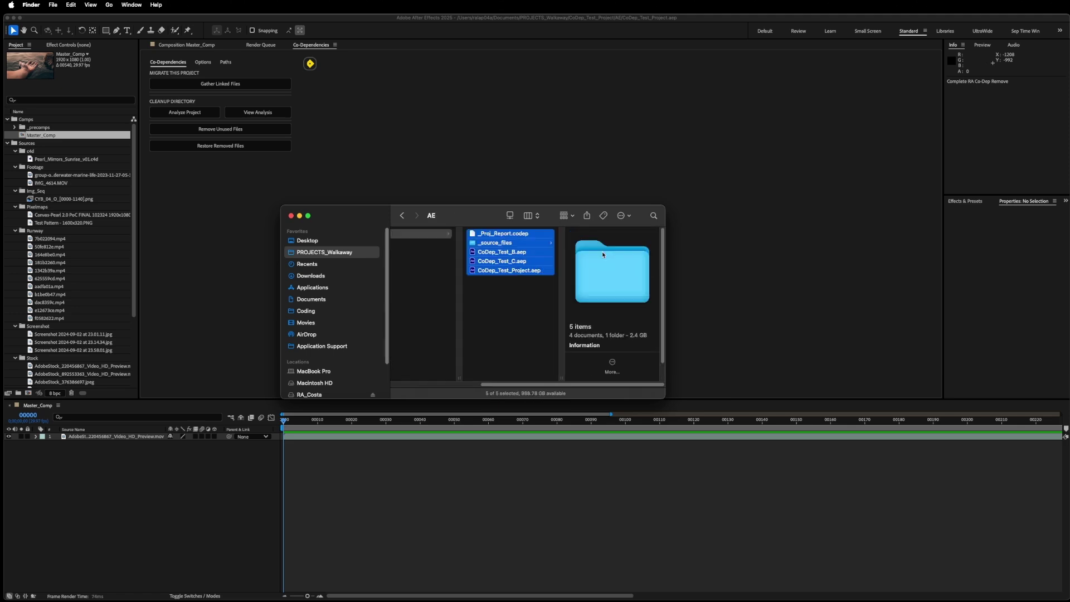
click(506, 278)
click(516, 244)
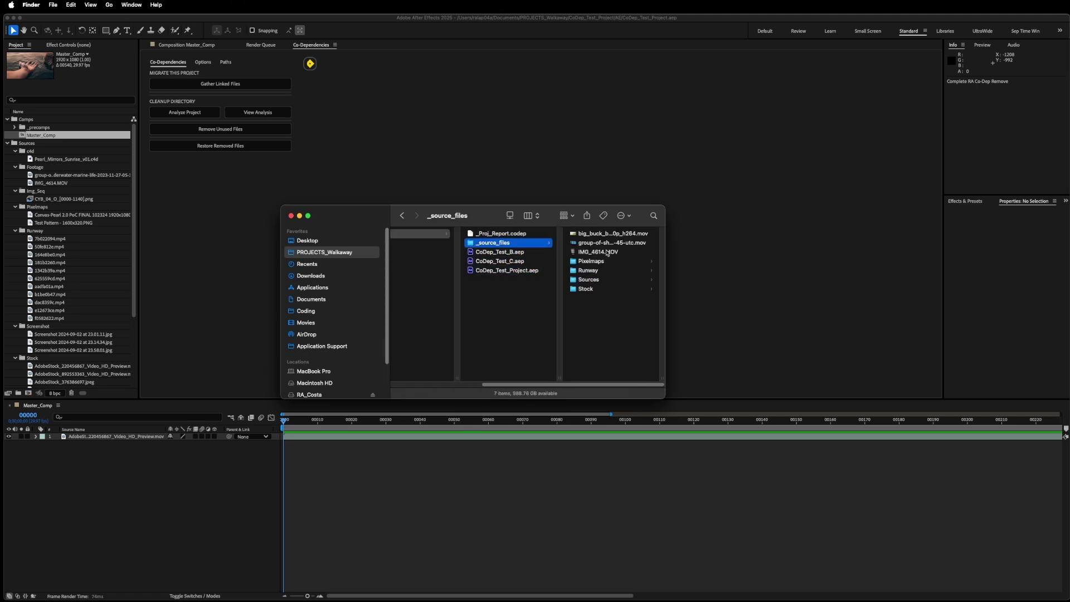
drag(630, 301, 587, 201)
click(525, 331)
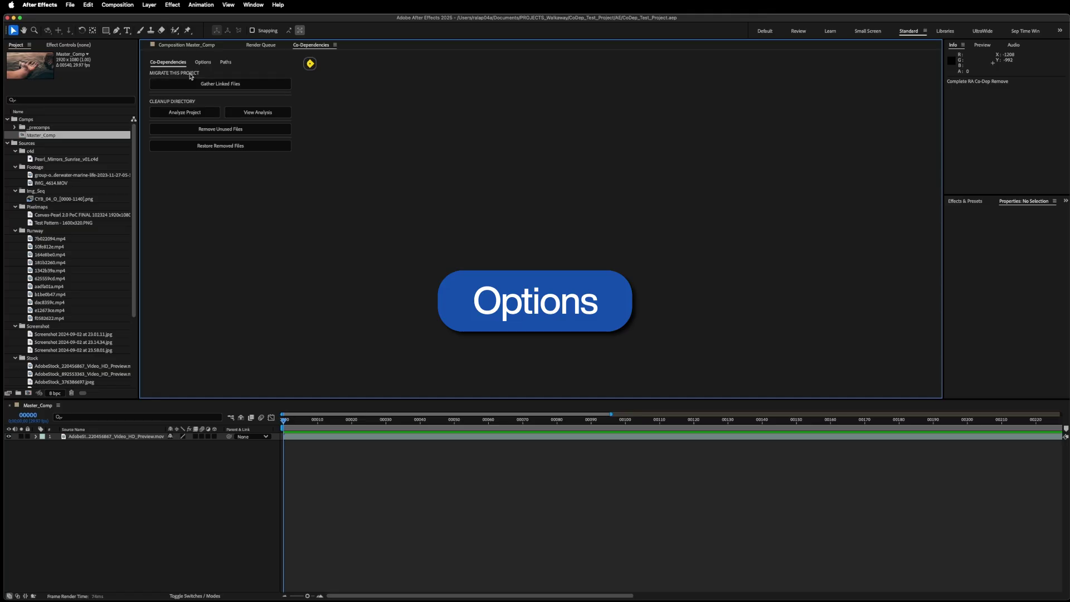
- In Co-Dependencies Options, try Move, Copy and Link modes, then set Migrate to Select Project Items Only
click(204, 63)
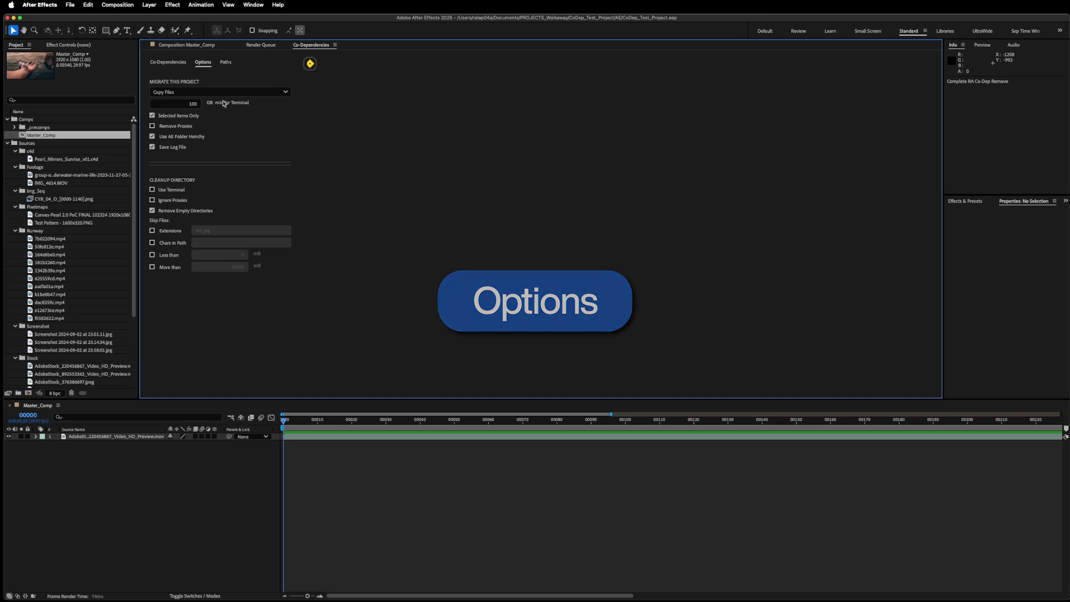
click(252, 92)
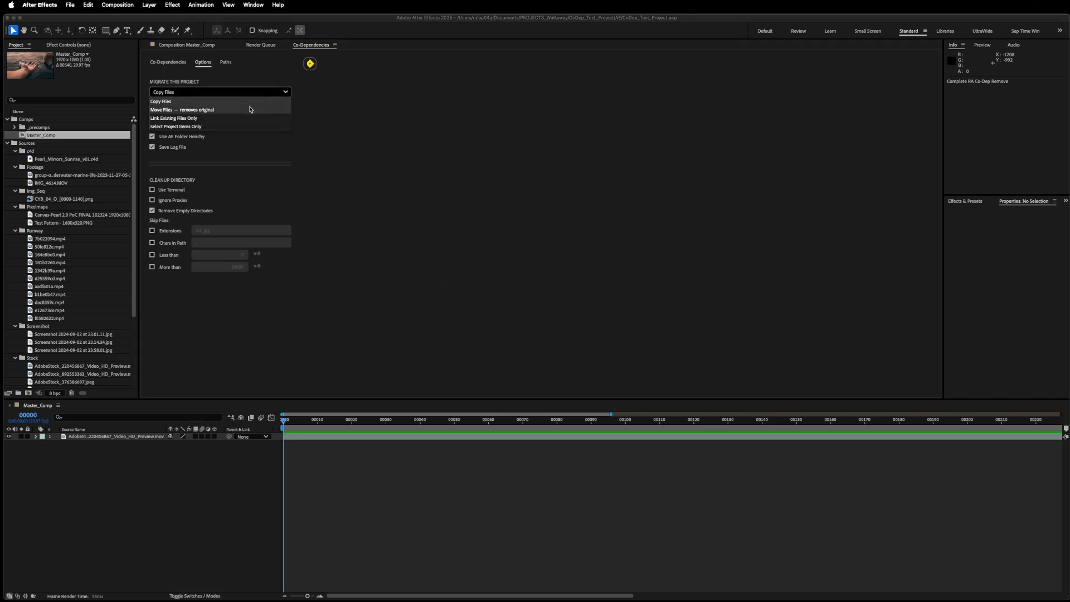
click(251, 110)
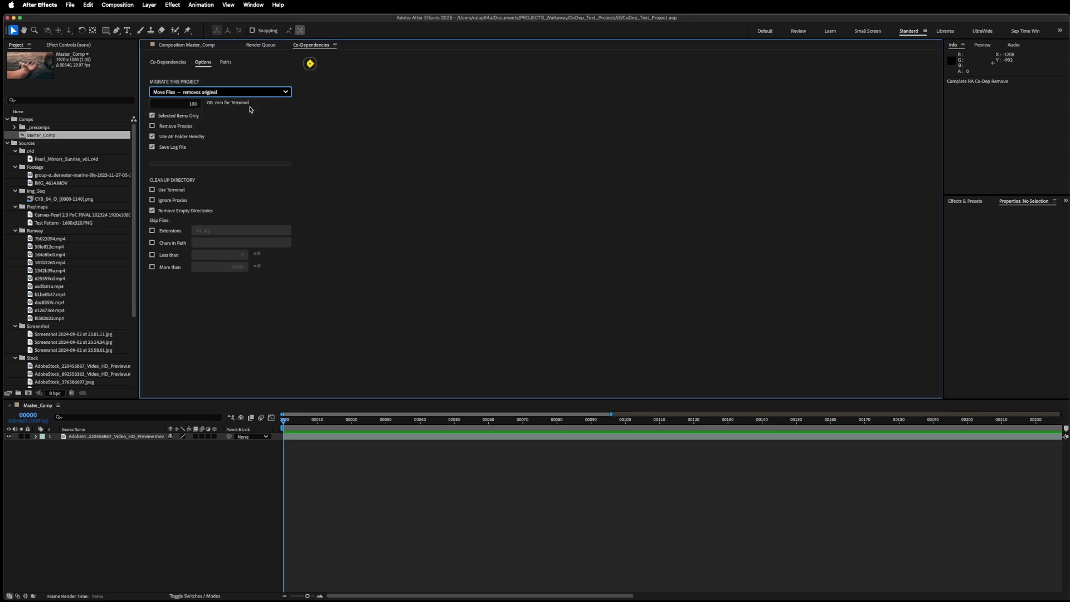
click(221, 93)
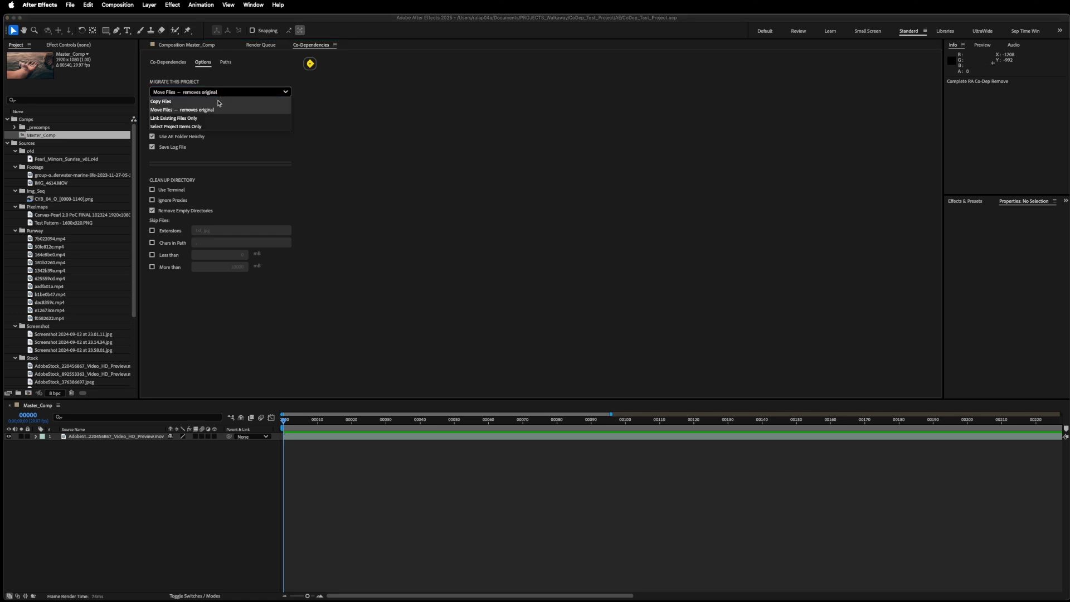
click(221, 101)
click(228, 91)
click(252, 118)
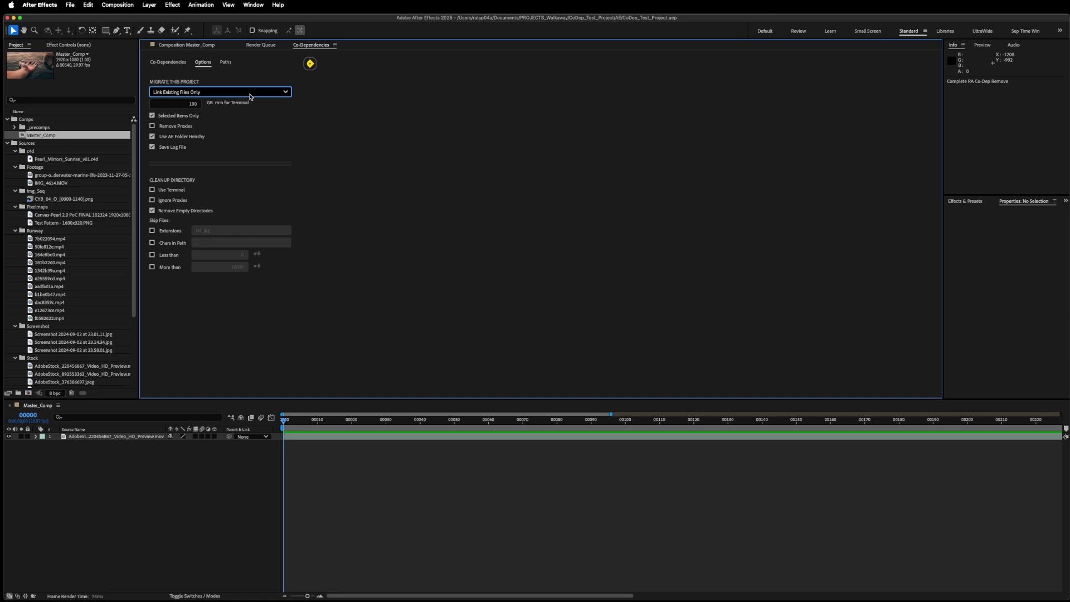
click(288, 92)
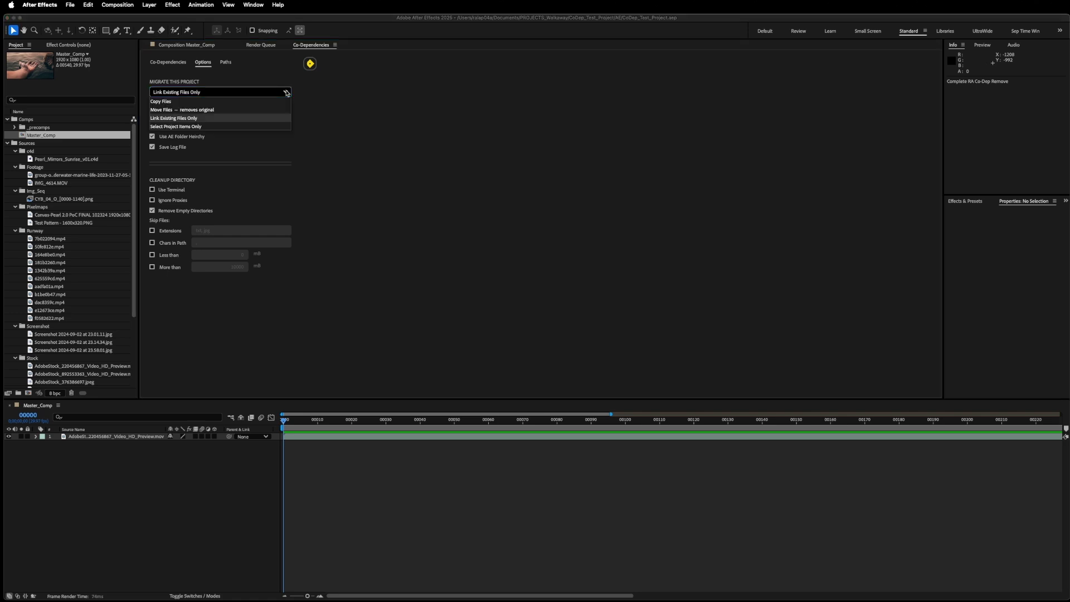
click(200, 126)
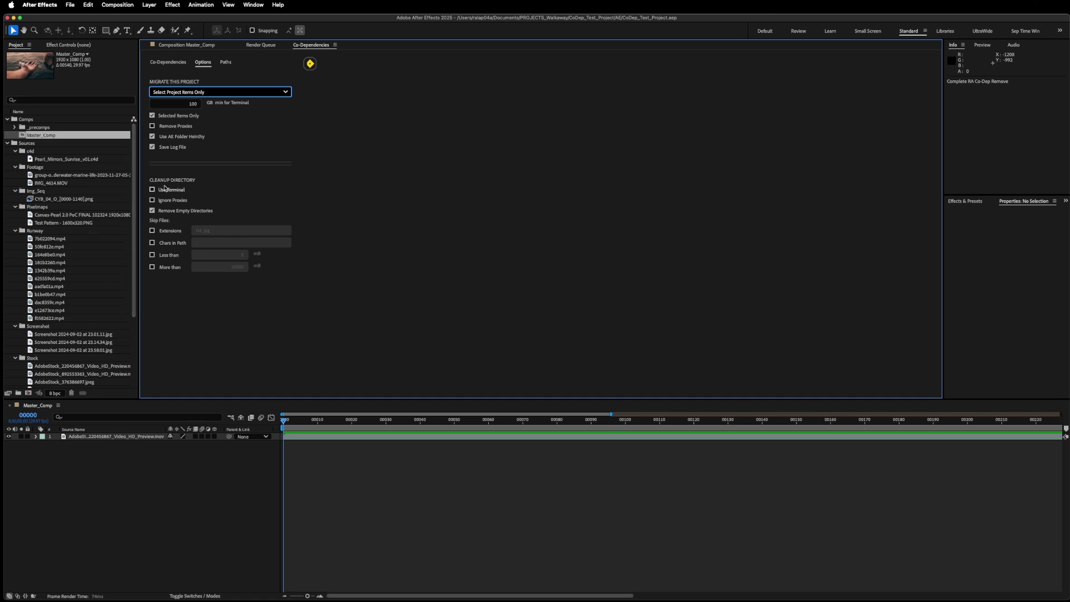
- Set Migrate This Project back to Copy Files, leaving the Terminal threshold at 100 GB
key(Tab)
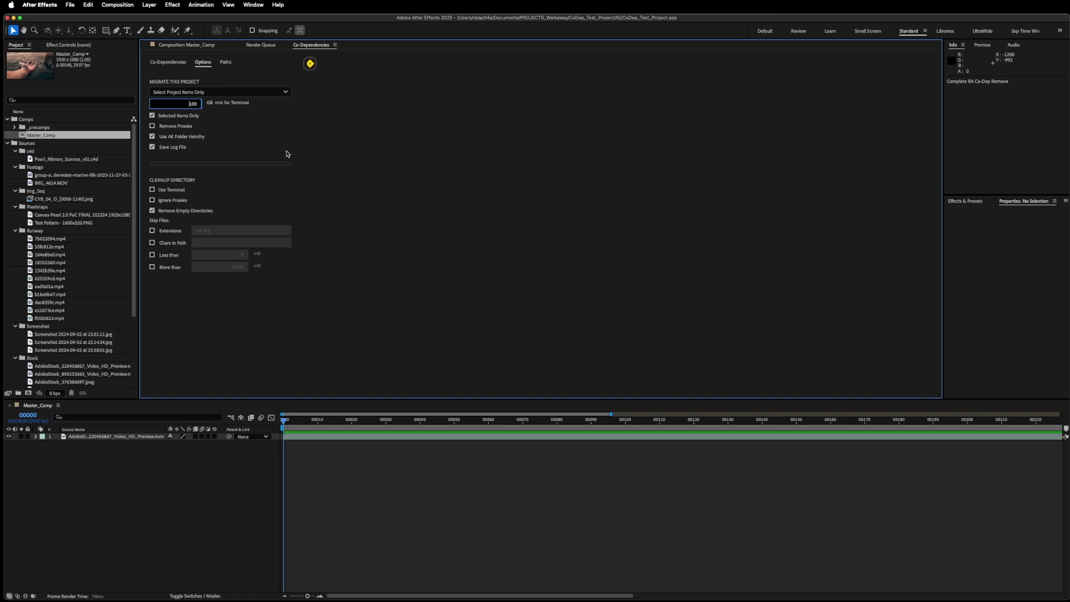
key(shift+Tab)
key(Down)
key(Tab)
click(187, 104)
mouse_move(210, 105)
- Enable Remove Proxies and keep Use AE Folder Heirchy switched on after toggling it
key(Tab)
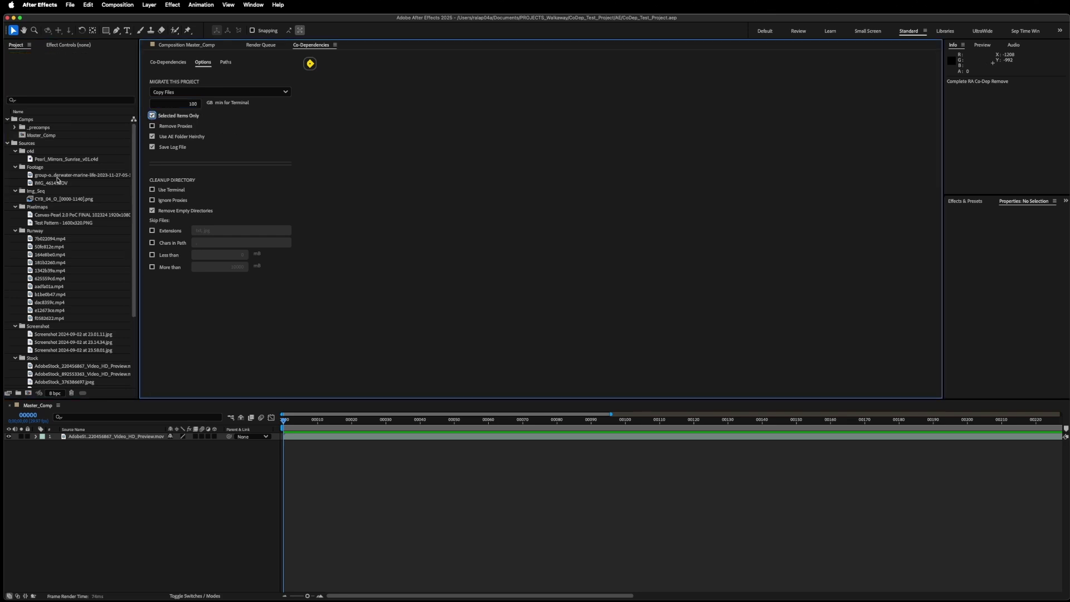
click(58, 179)
shift+click(64, 337)
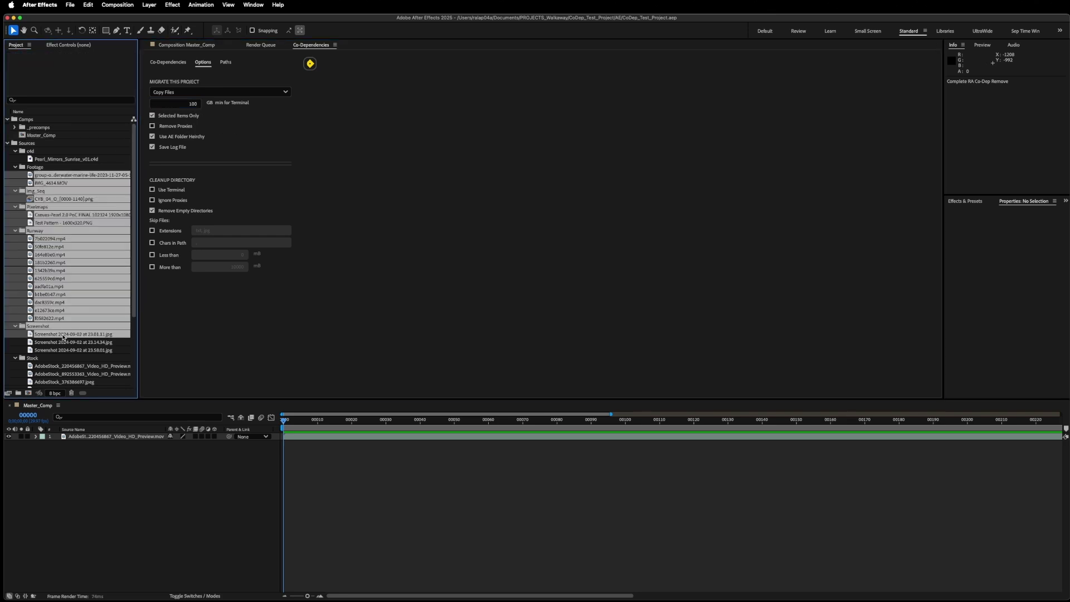
click(152, 126)
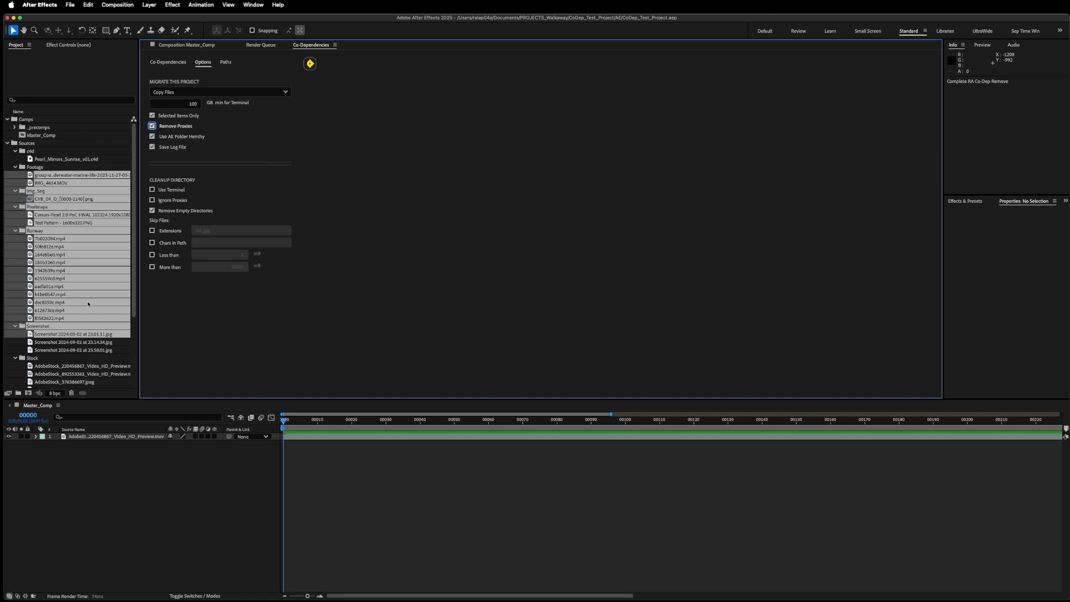
click(168, 127)
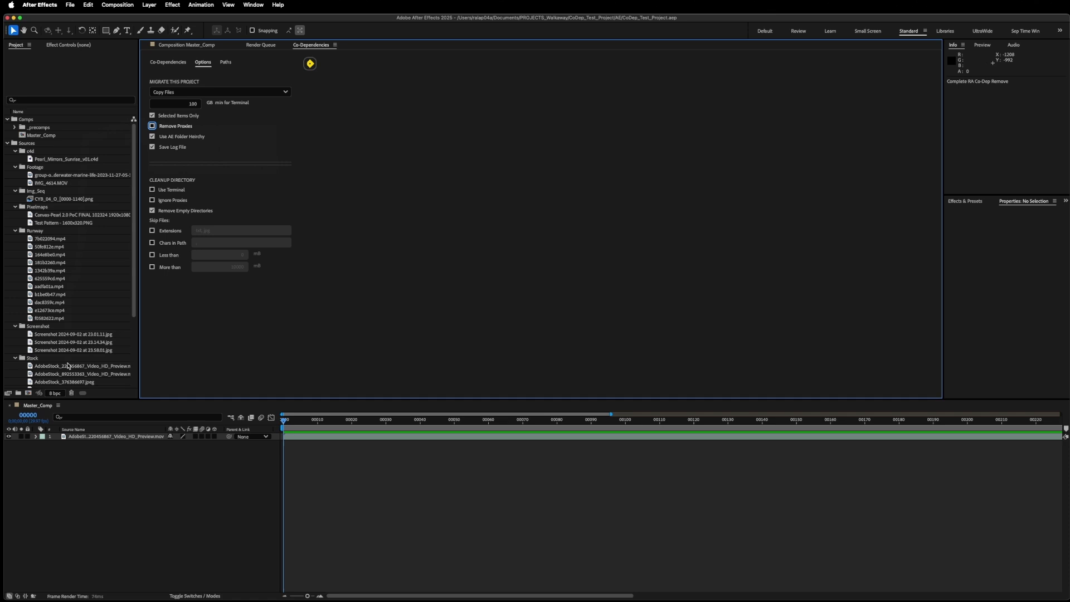
click(173, 127)
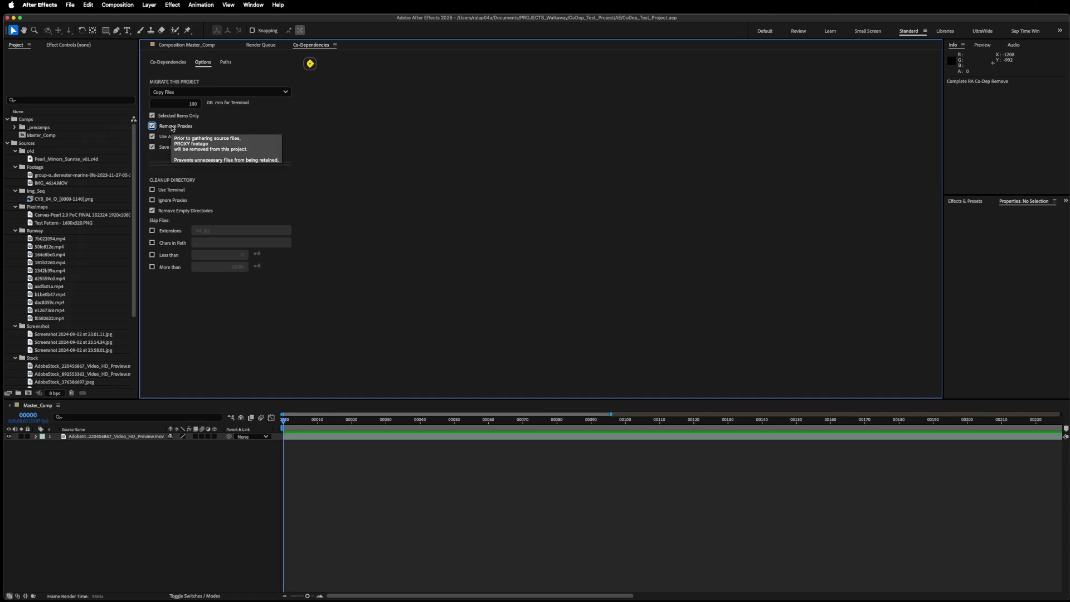
click(170, 137)
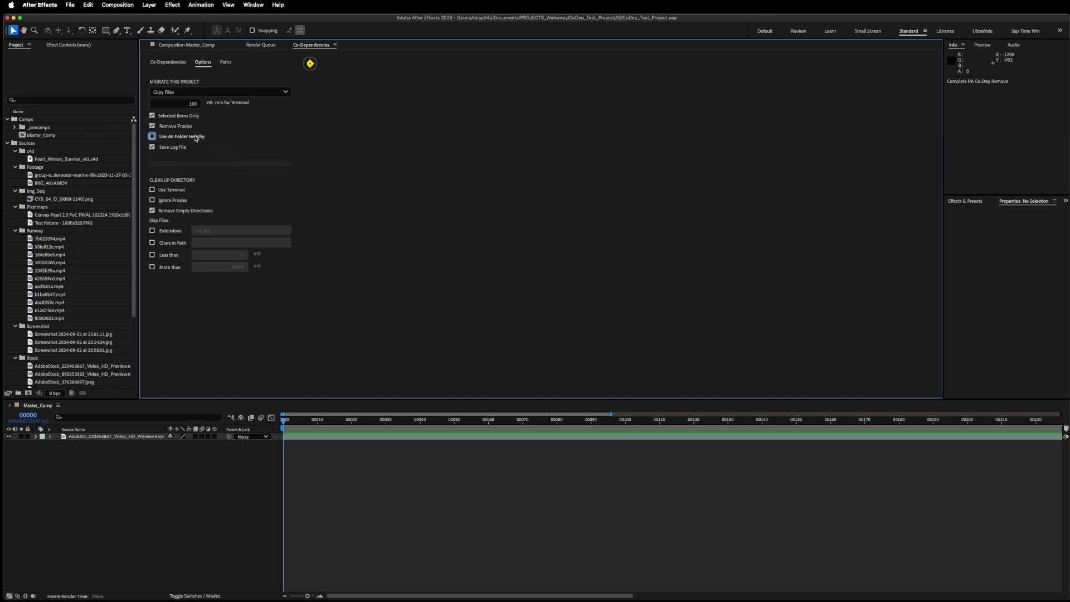
click(152, 136)
- Collapse the Runway and Screenshot folders and select the Stock folder with its 14 items
click(16, 231)
click(14, 231)
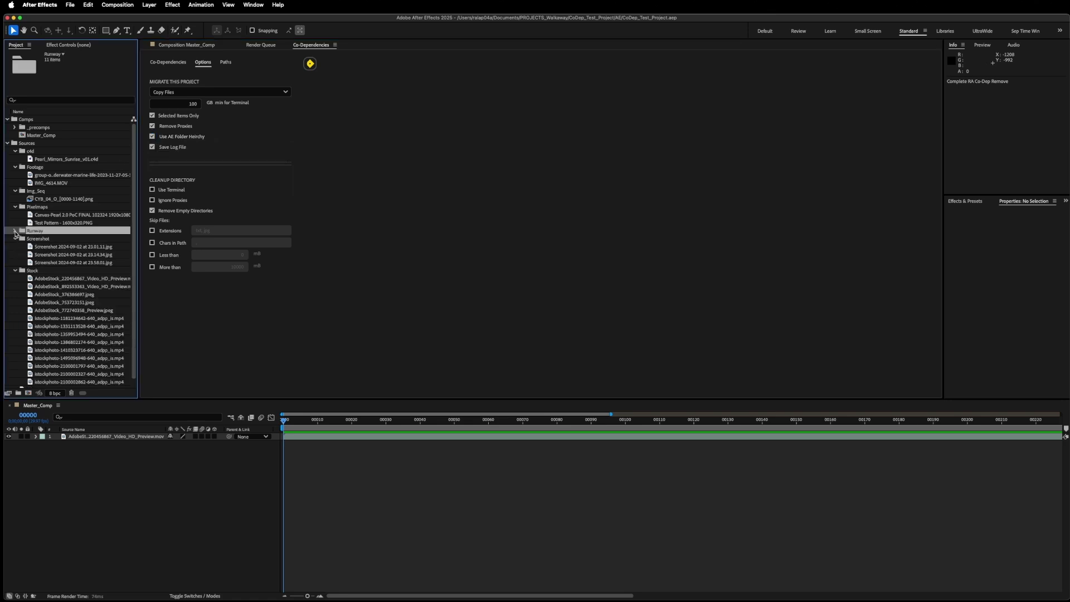
click(16, 240)
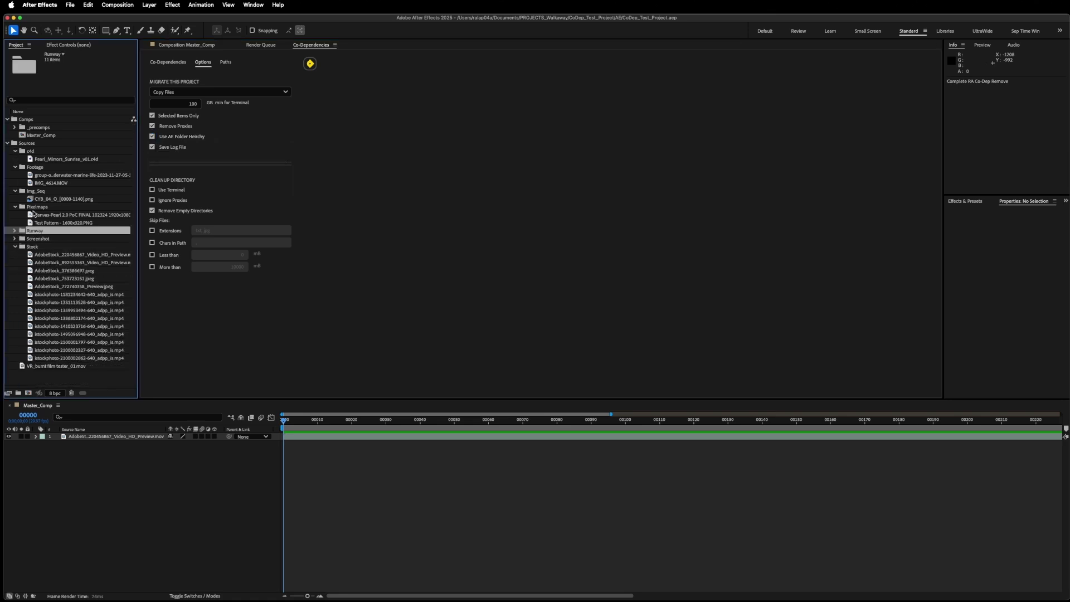
click(61, 358)
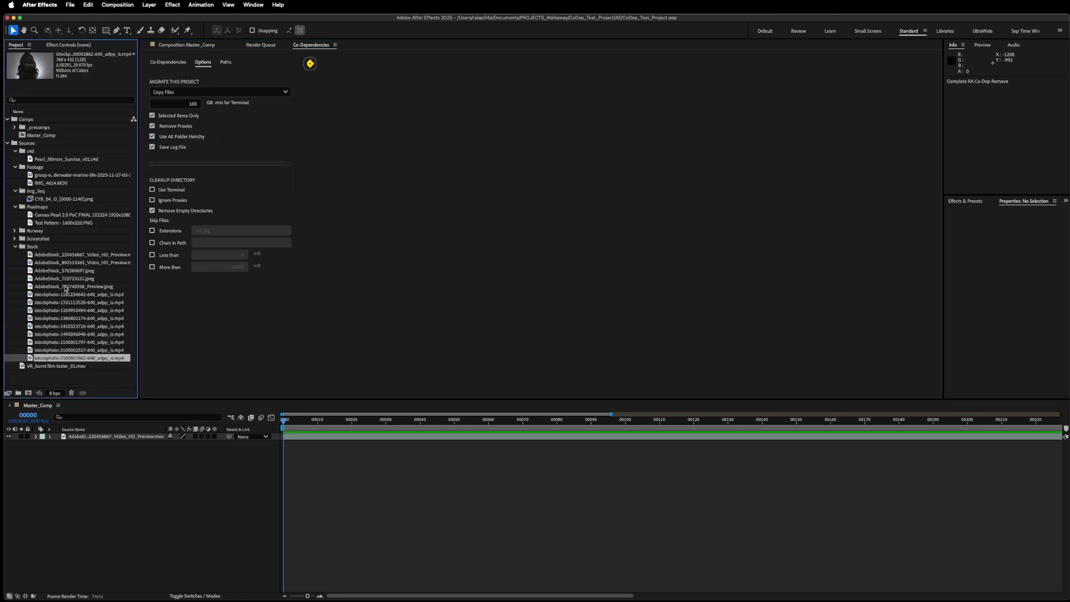
shift+click(66, 255)
click(36, 247)
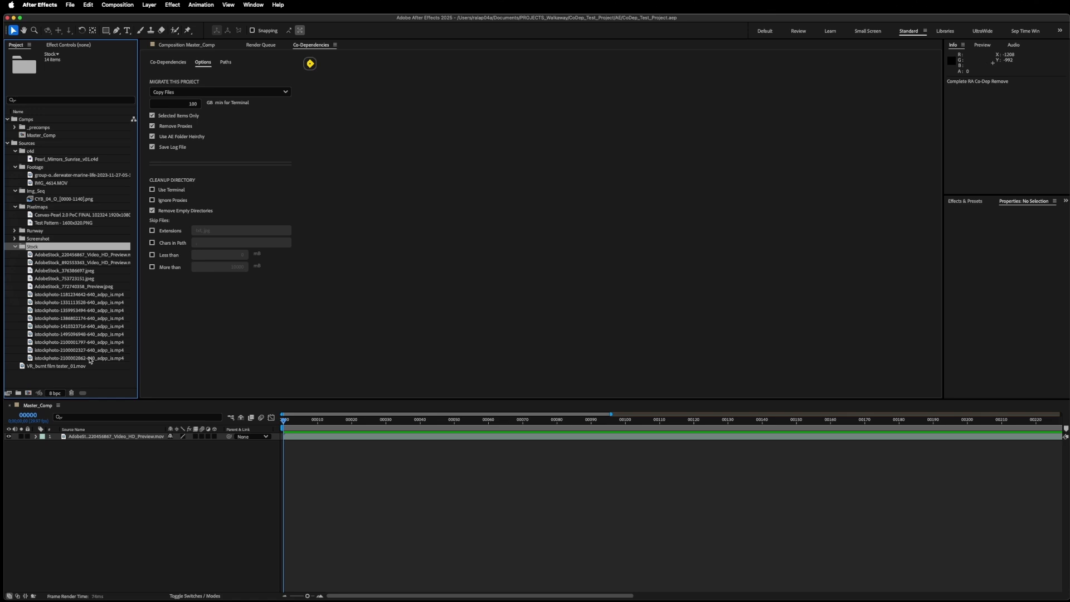
click(170, 156)
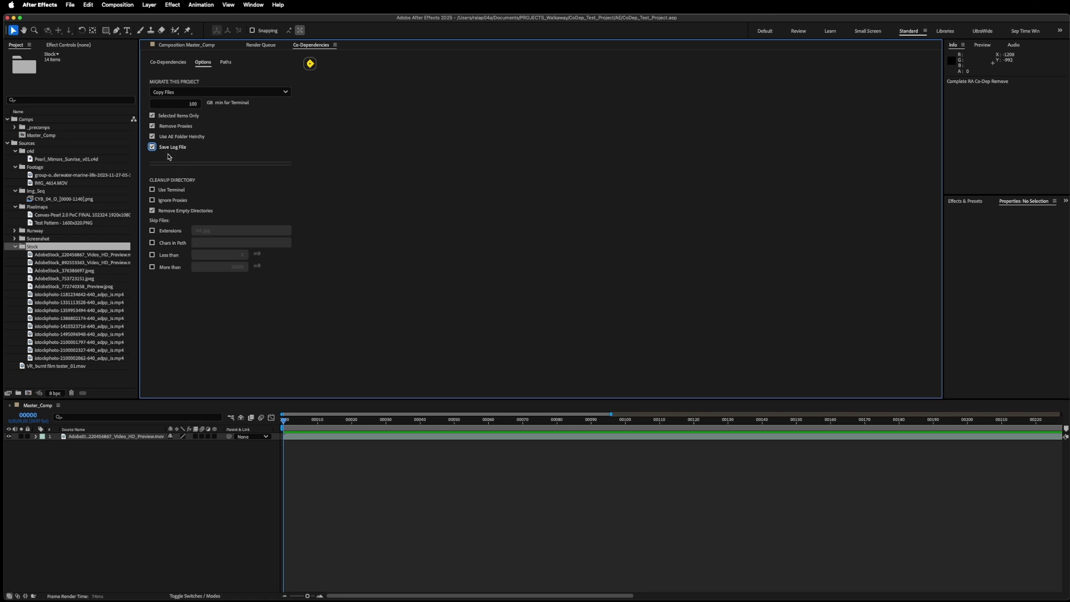
click(181, 63)
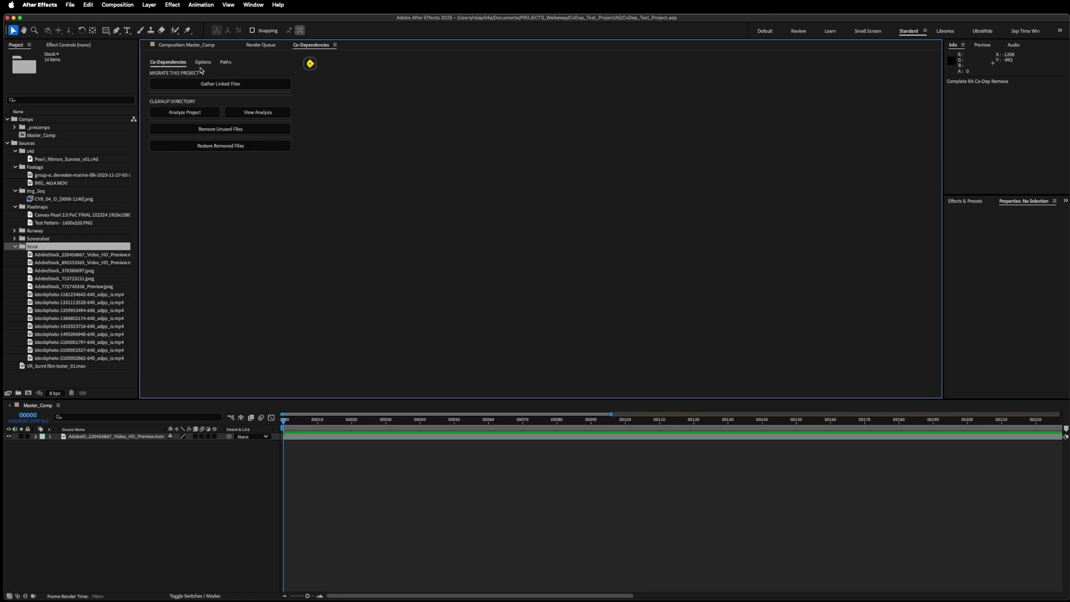
- Enable Use Terminal and Ignore Proxies for cleanup, keeping Remove Empty Directories on
click(204, 62)
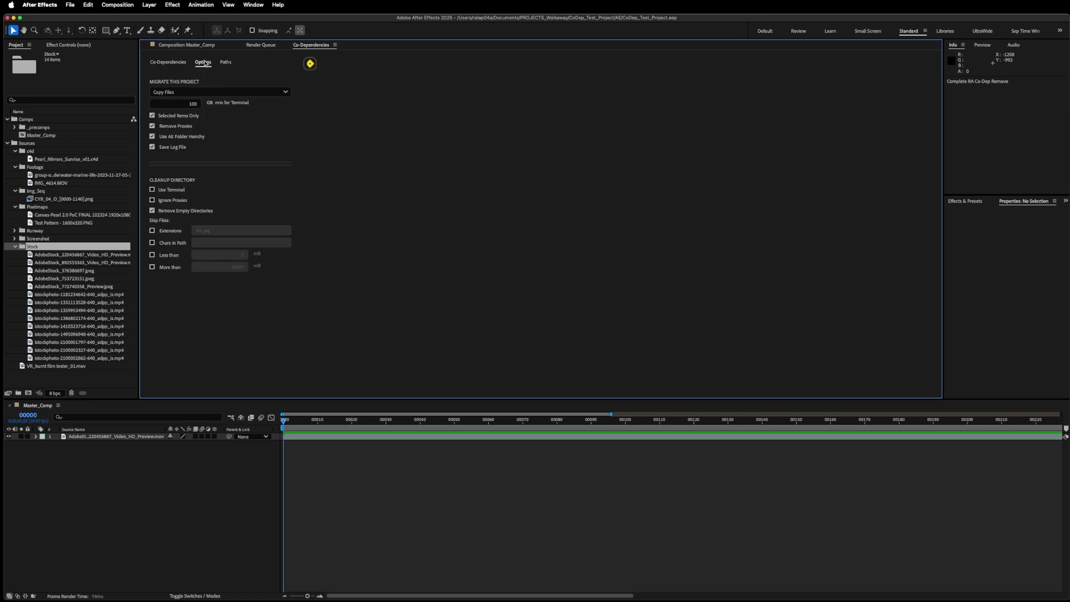
click(170, 192)
mouse_move(244, 106)
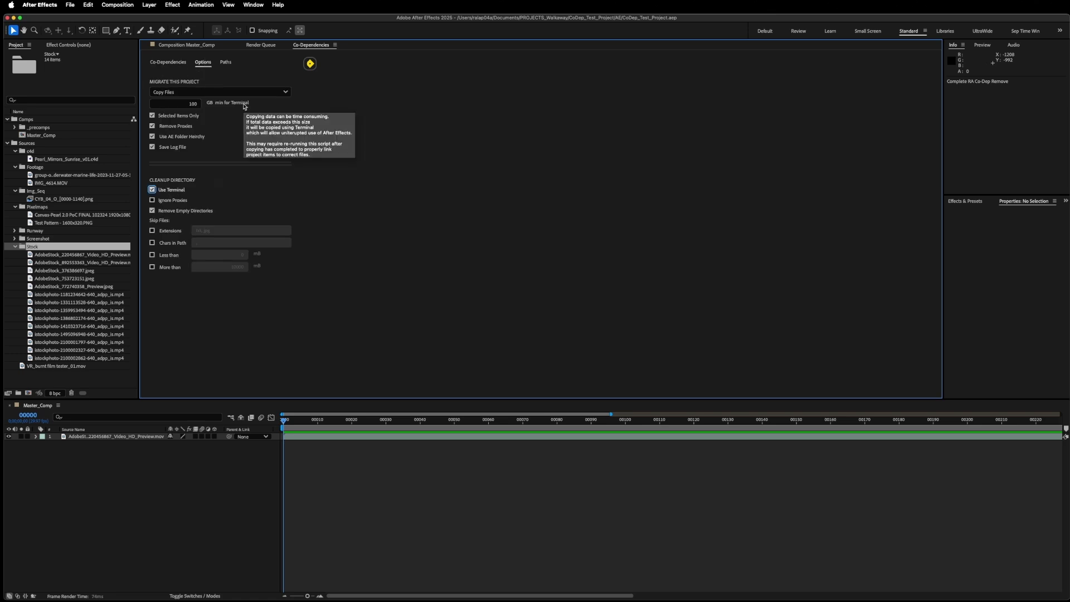
key(Tab)
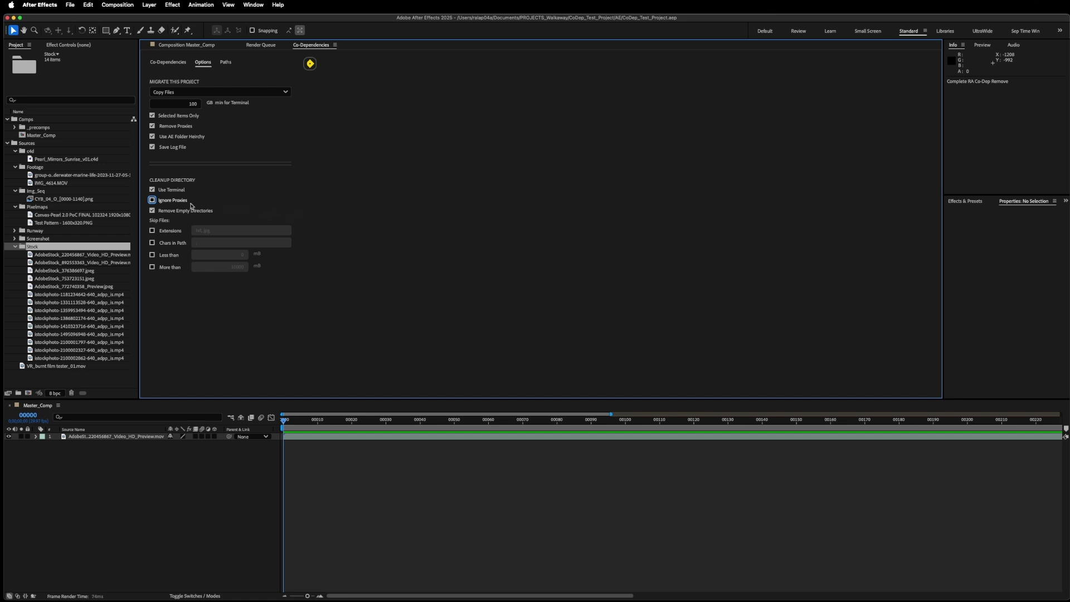
click(153, 201)
key(Tab)
key(space)
click(153, 212)
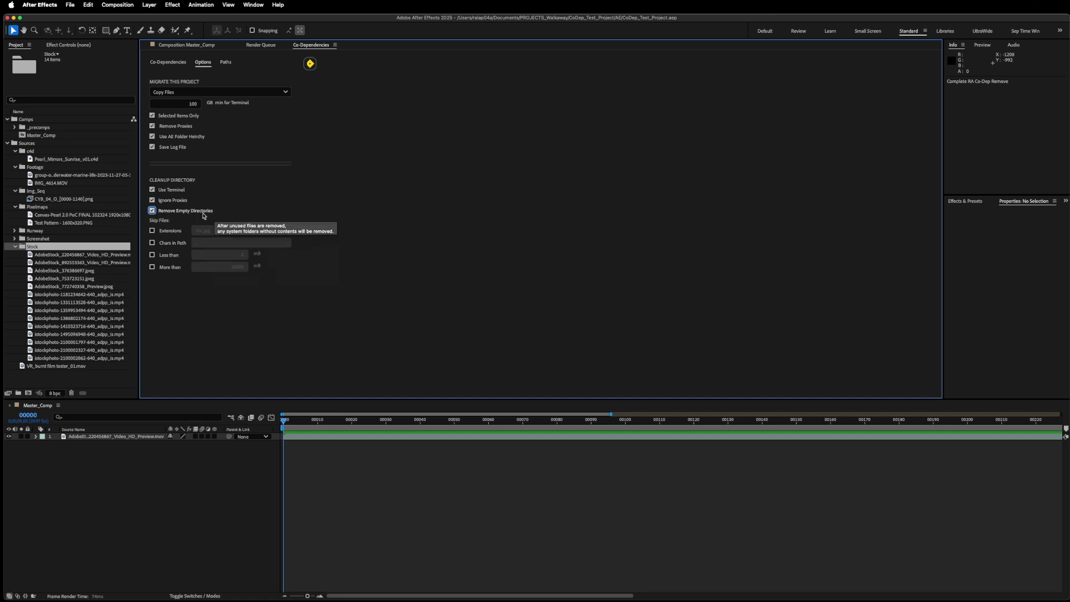
- Try skipping files by extension 'txt,jpg', then turn the extension filter back off
click(152, 231)
click(225, 232)
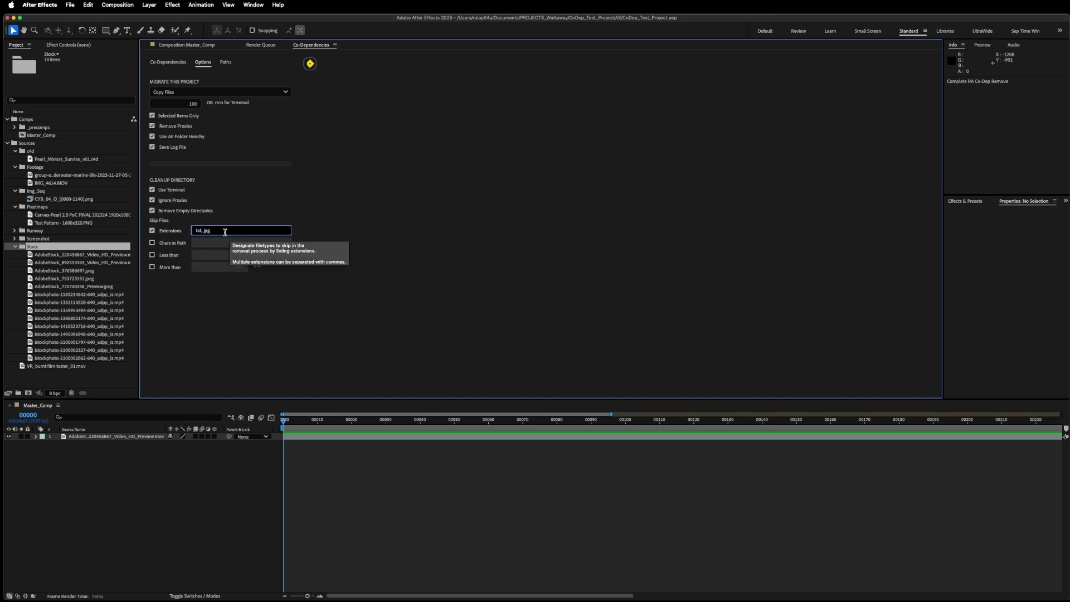
key(alt+Left)
key(alt+Left)
key(shift+alt+Right)
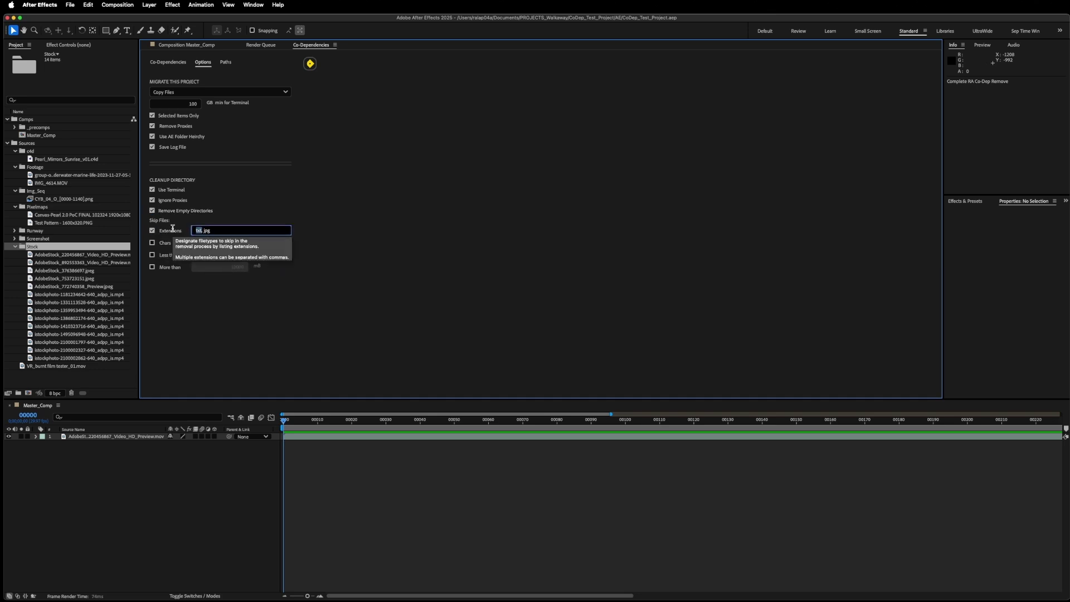
click(204, 230)
key(BackSpace)
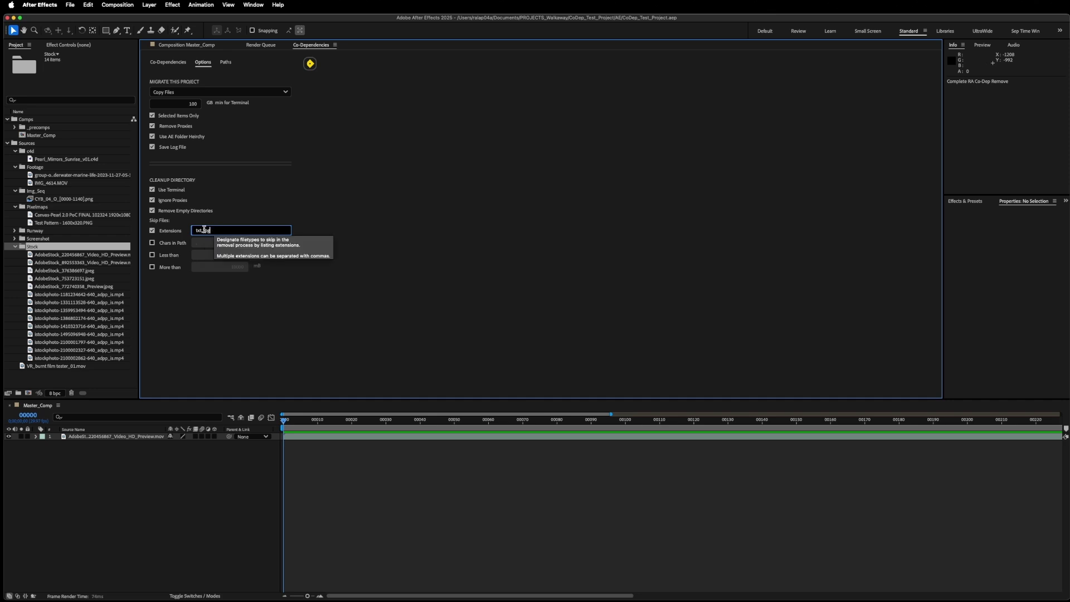
click(152, 230)
- Try '_skip' as the Chars in Path filter, then switch to Less than 0 / More than 10000 MB size limits
click(153, 242)
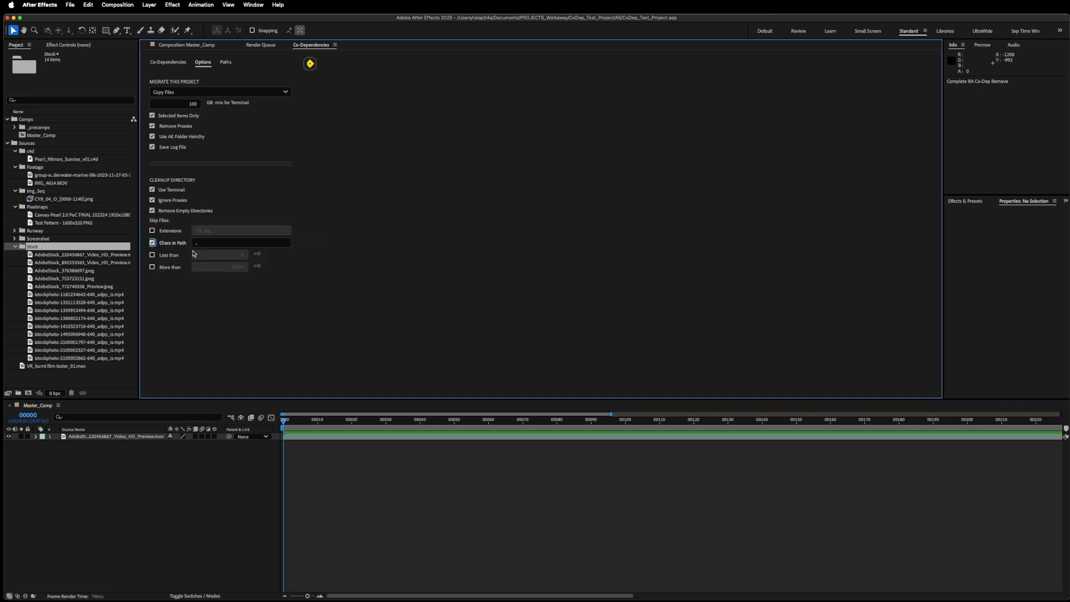
click(200, 243)
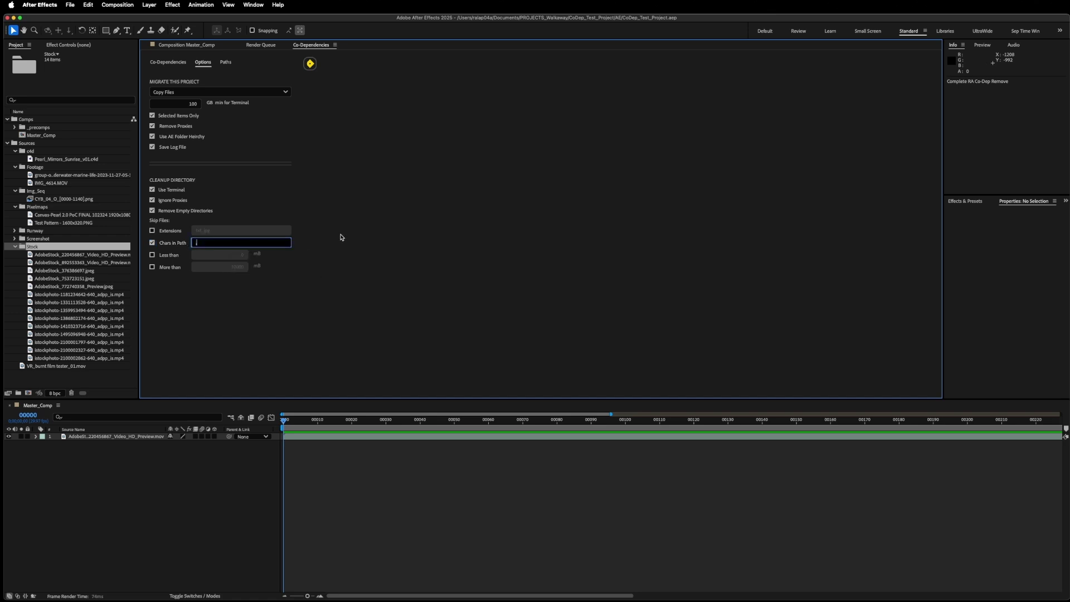
key(Right)
key(Return)
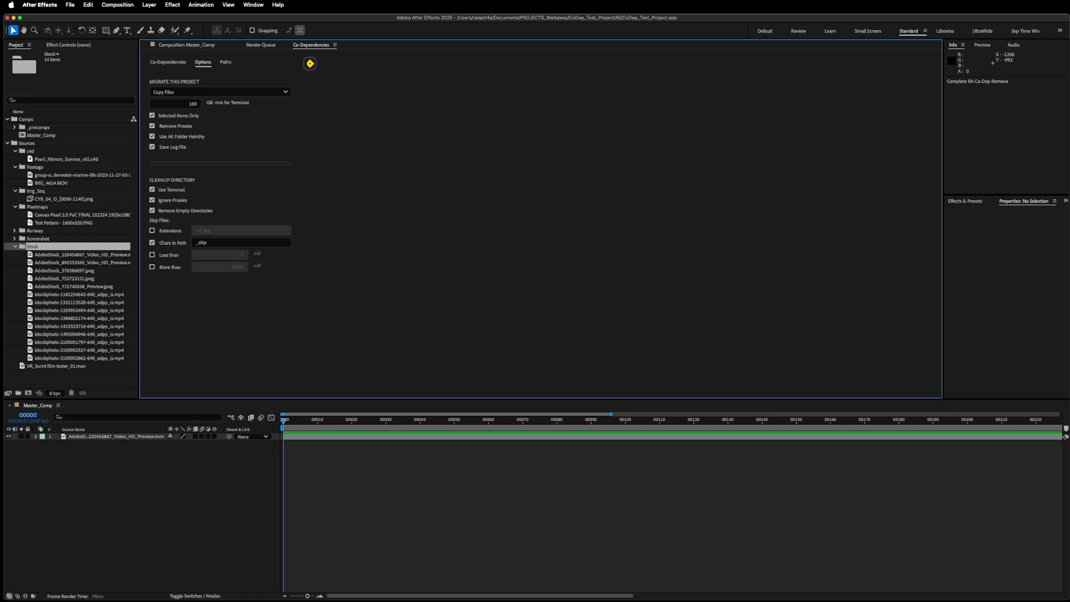
click(152, 243)
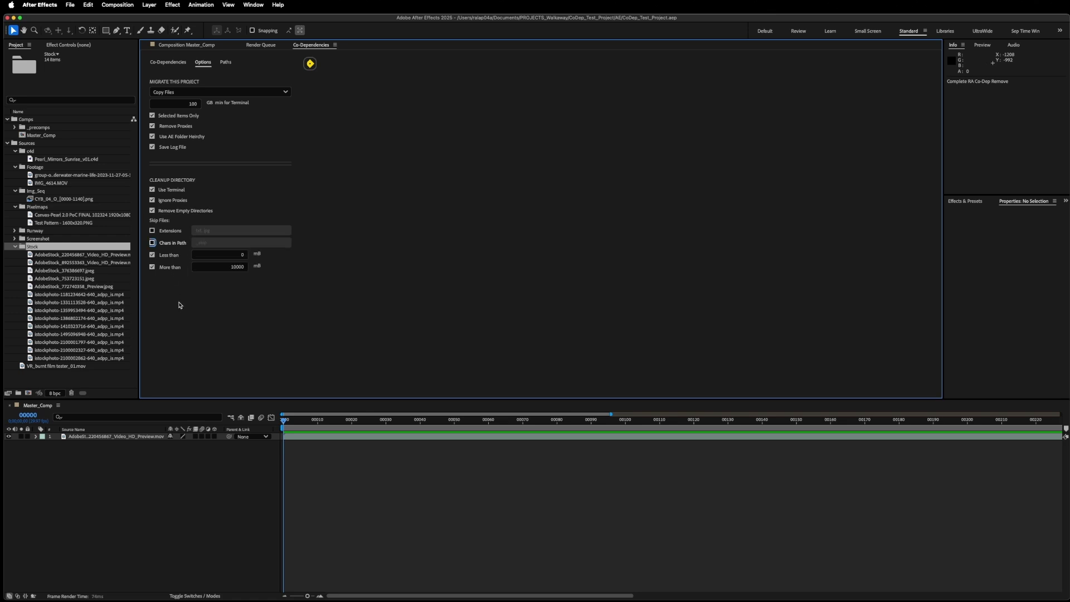
click(237, 267)
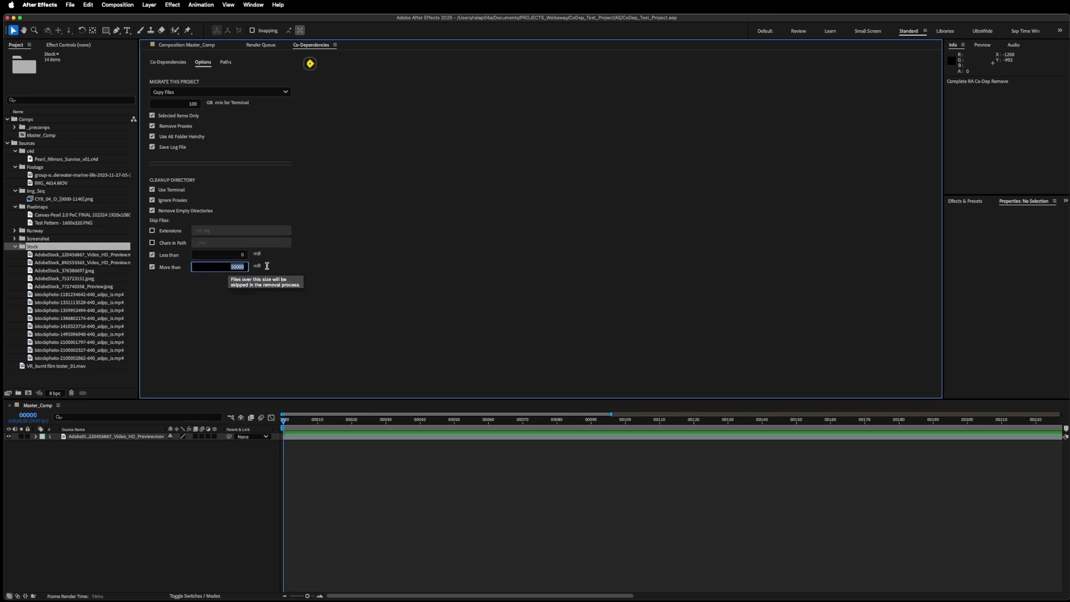
key(shift+Tab)
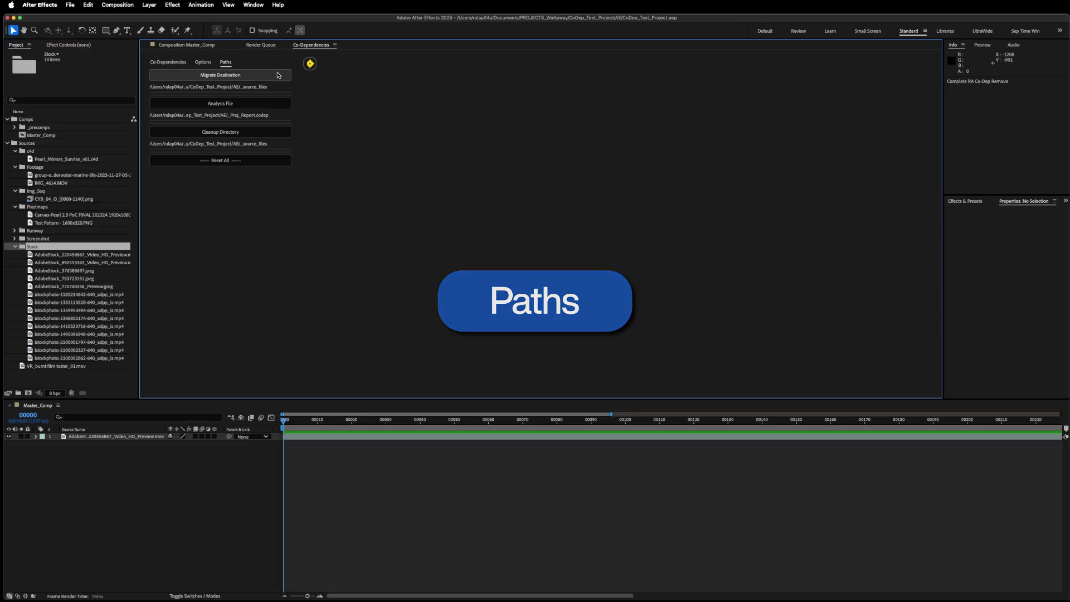
- Save the analysis file over the existing _Proj_Report.codep
click(280, 104)
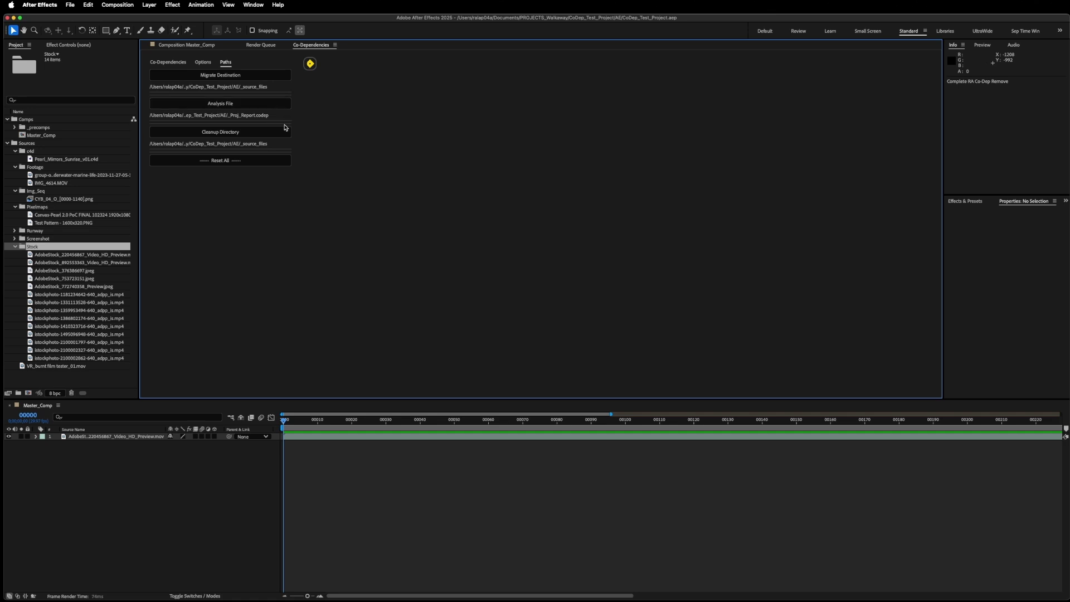
click(619, 158)
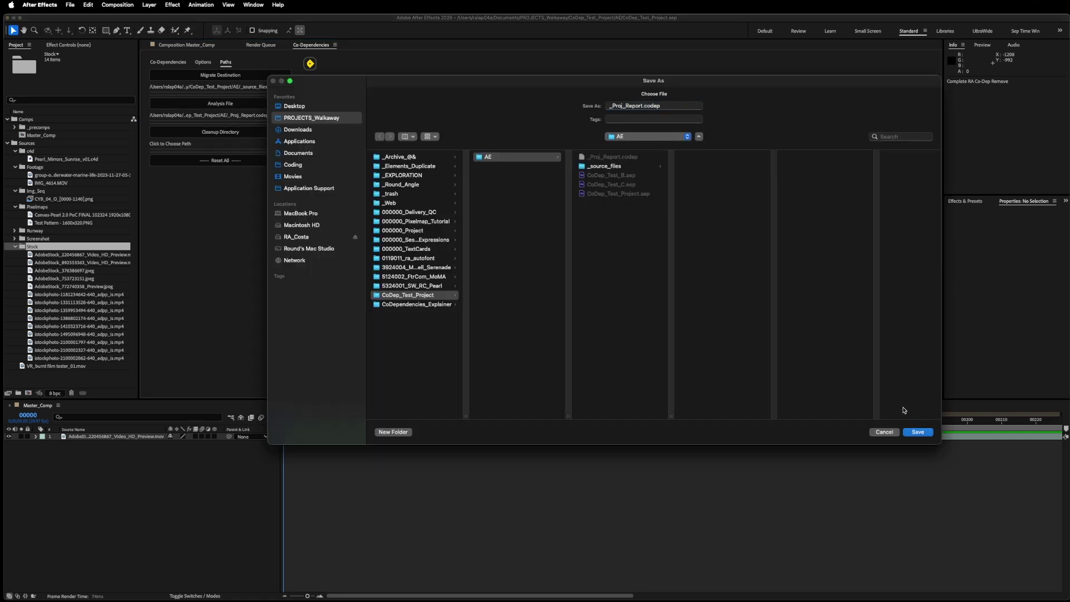
click(919, 433)
key(Return)
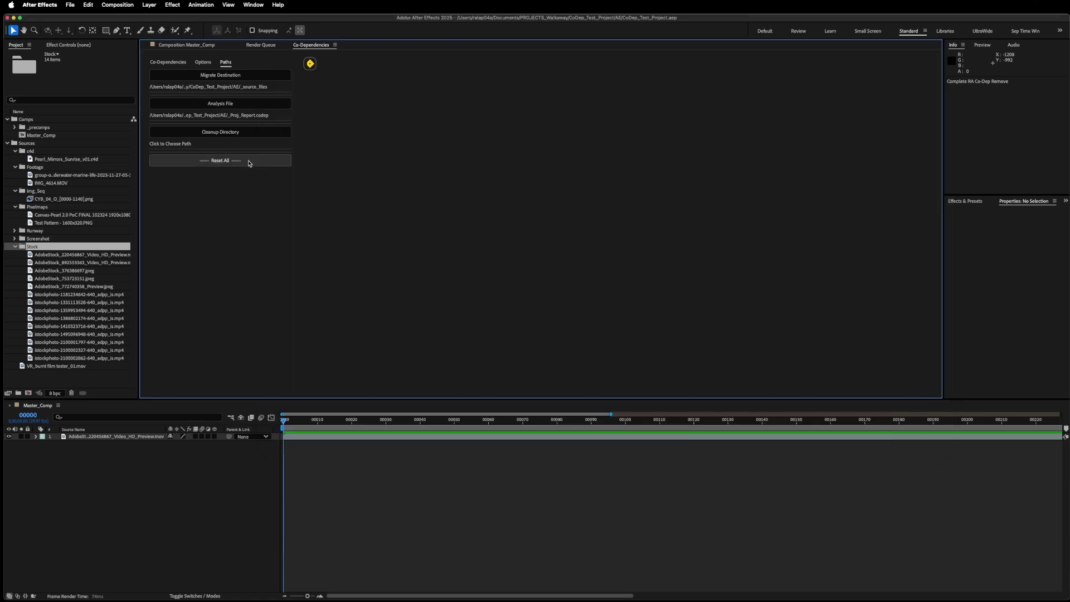
- Reset all three stored paths and try Gather Linked Files with no destination set
click(248, 162)
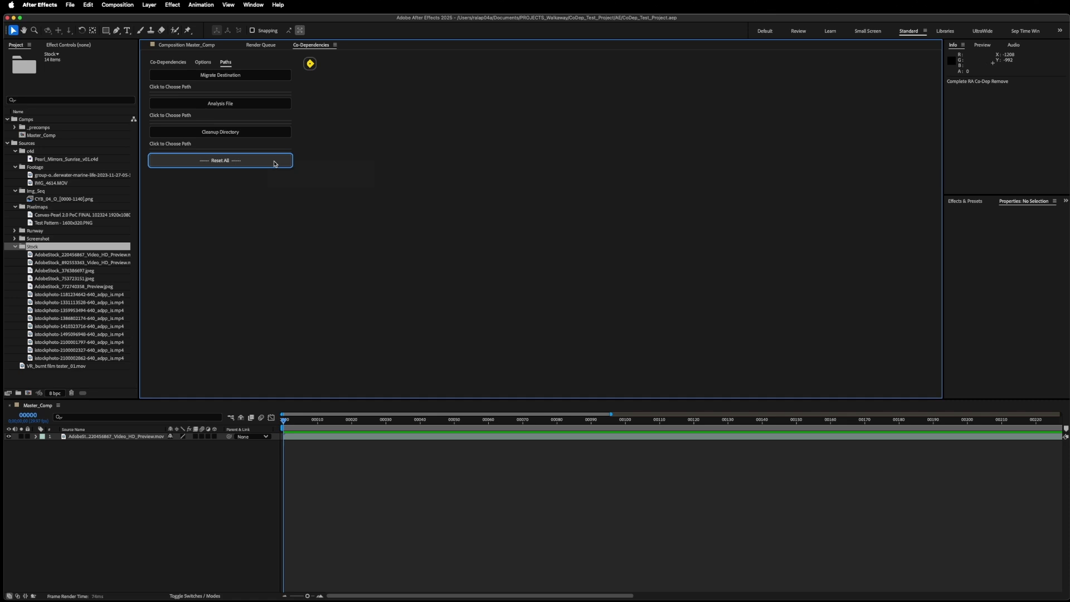
click(179, 64)
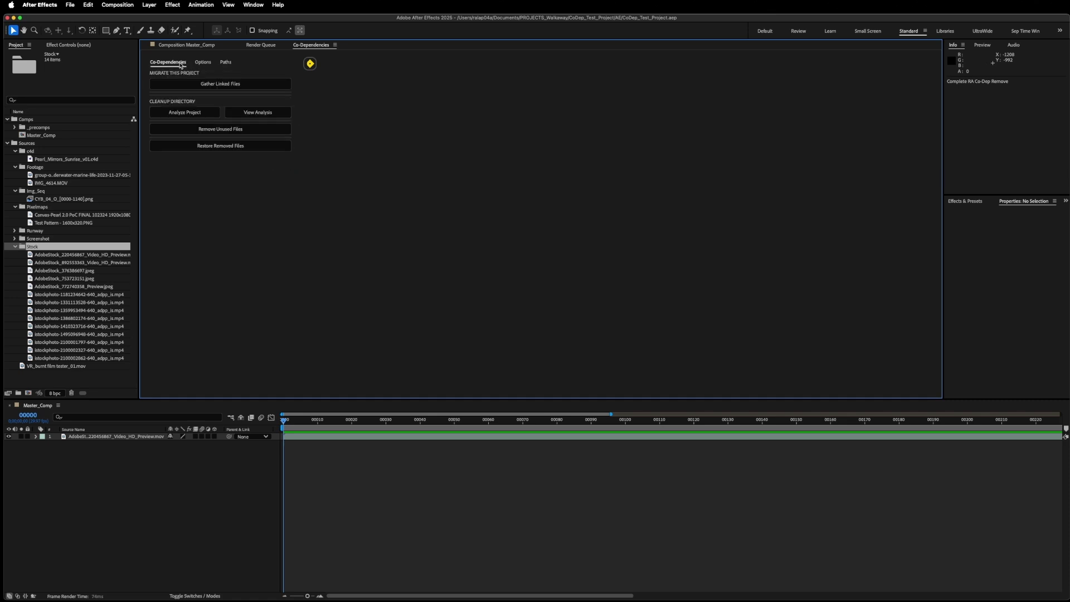
click(206, 86)
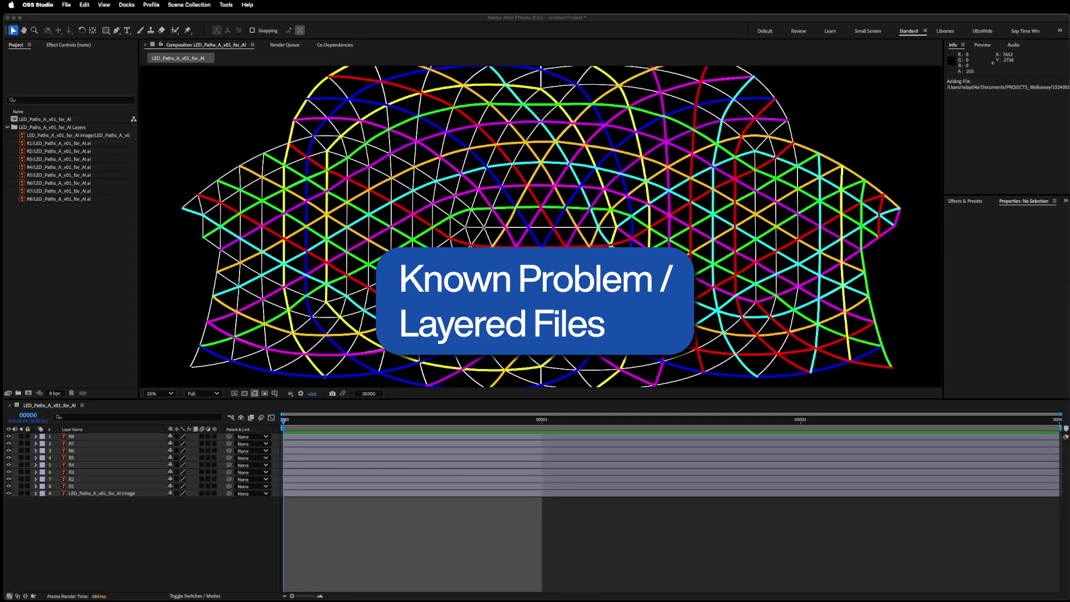
- Select the R1 through R6 pieces of the layered Illustrator file in the Project panel
click(69, 149)
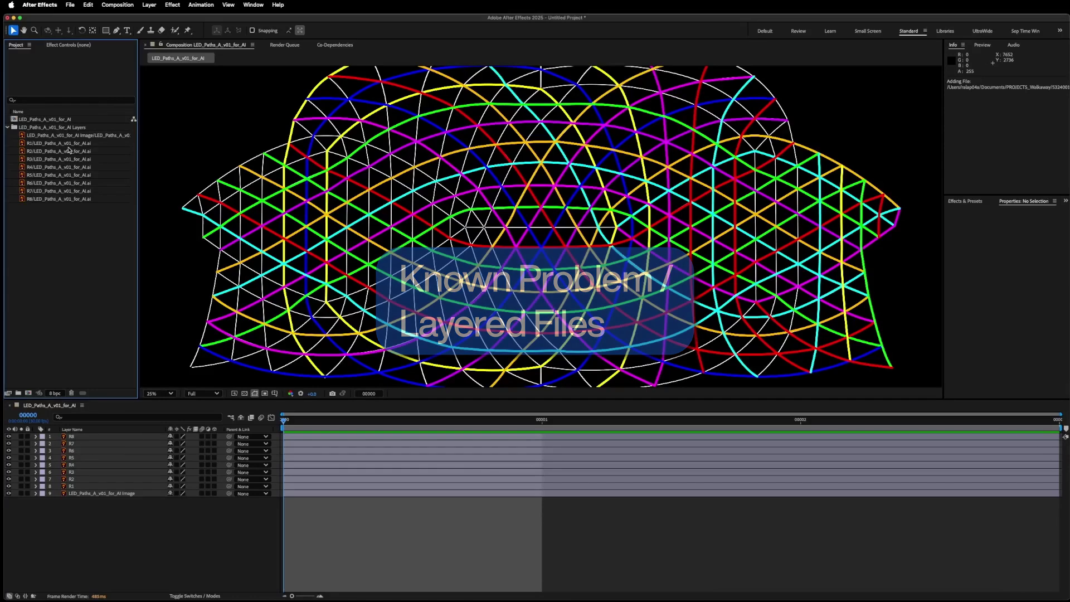
click(73, 143)
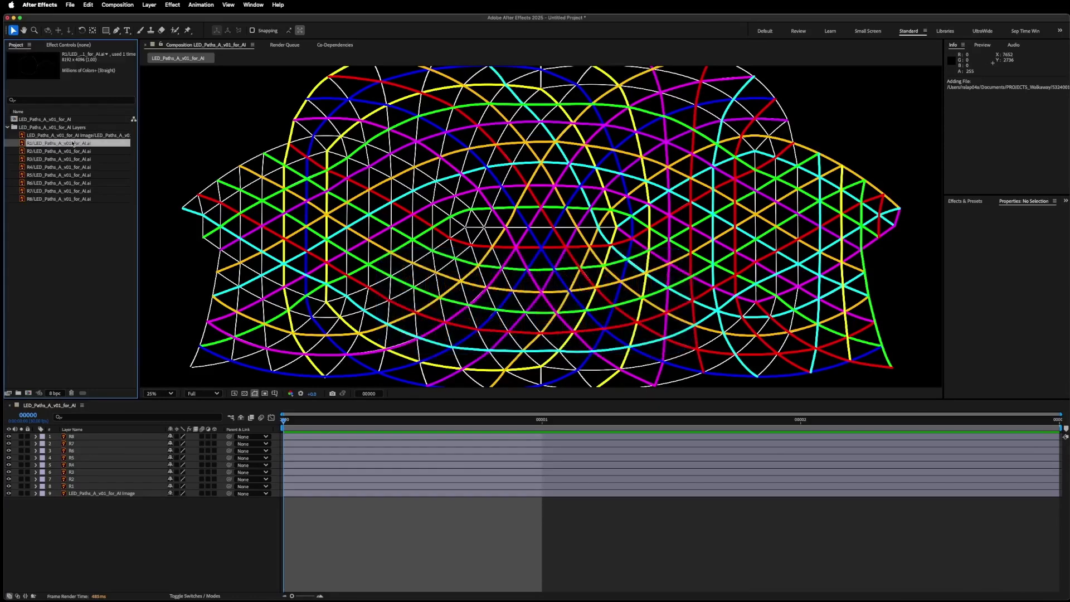
shift+click(73, 184)
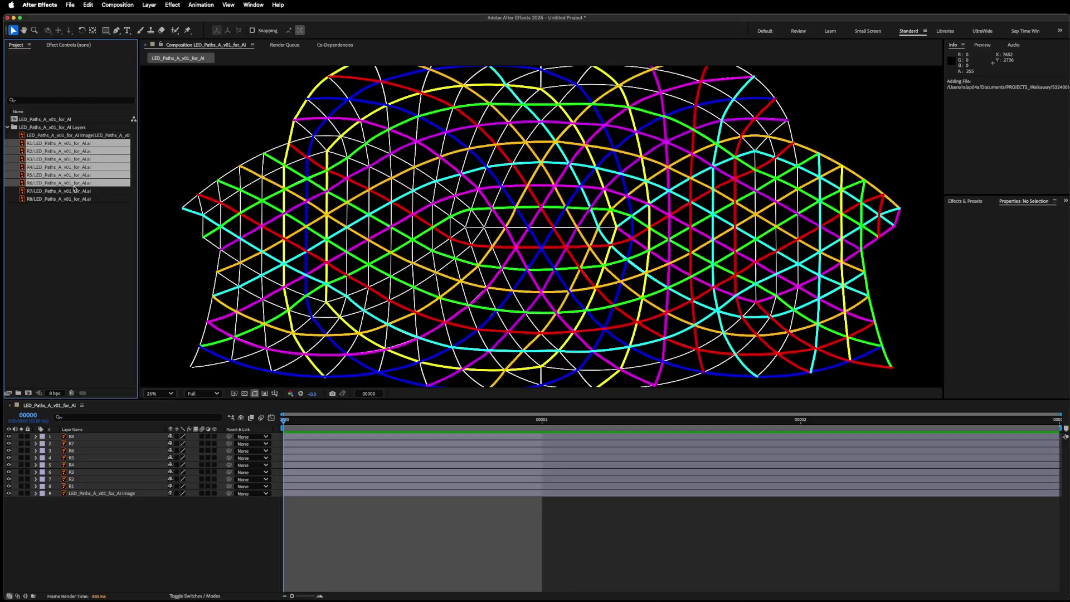
click(74, 213)
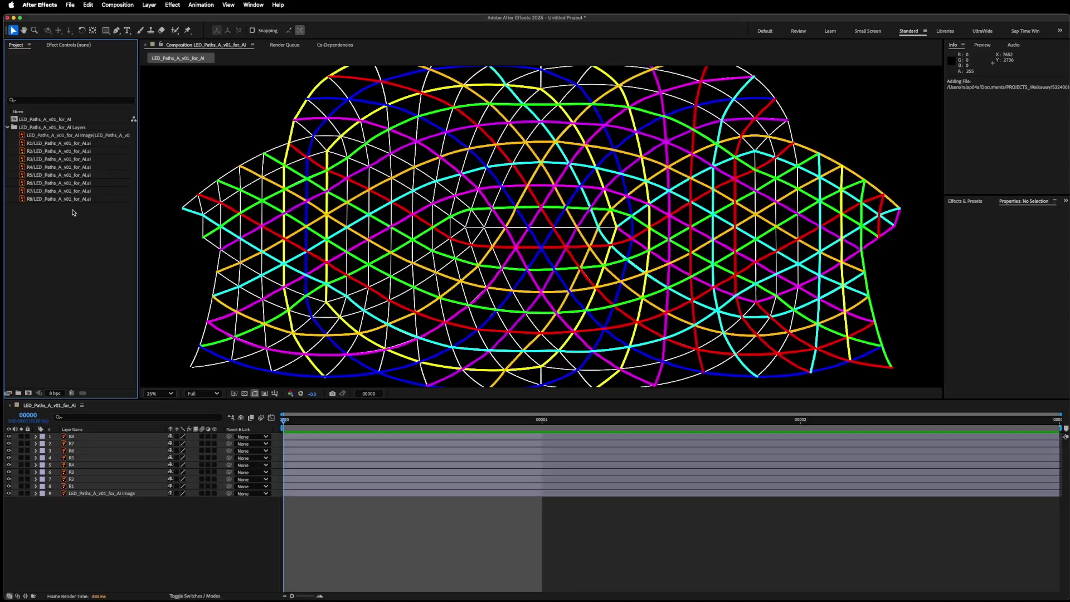
click(335, 45)
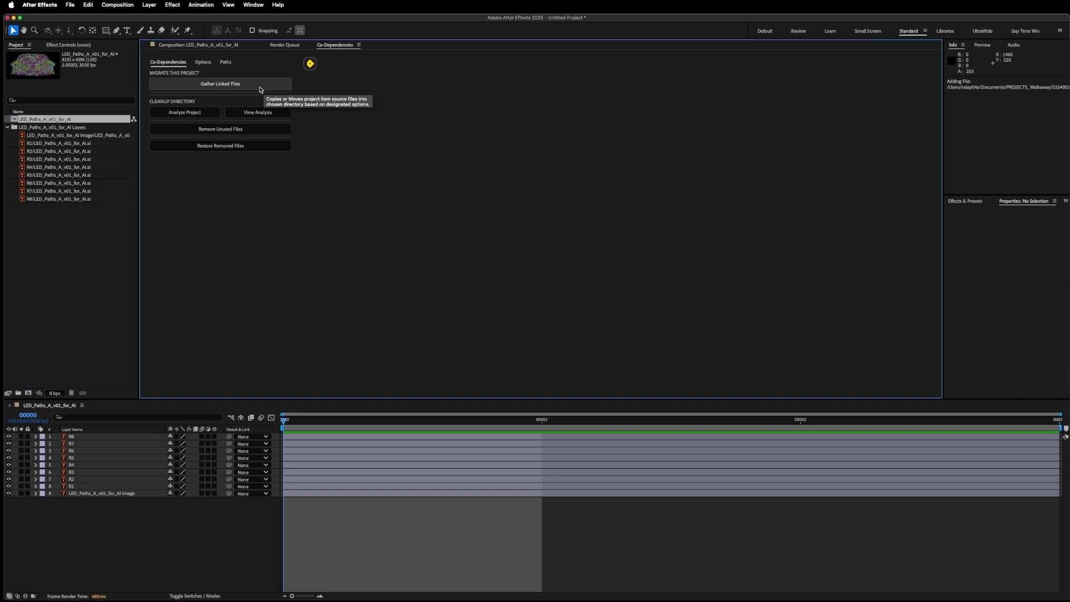
- Select R-layer items and comp layers, then open footage options for R2/LED_Paths_A_v01_for_AI.ai
click(91, 143)
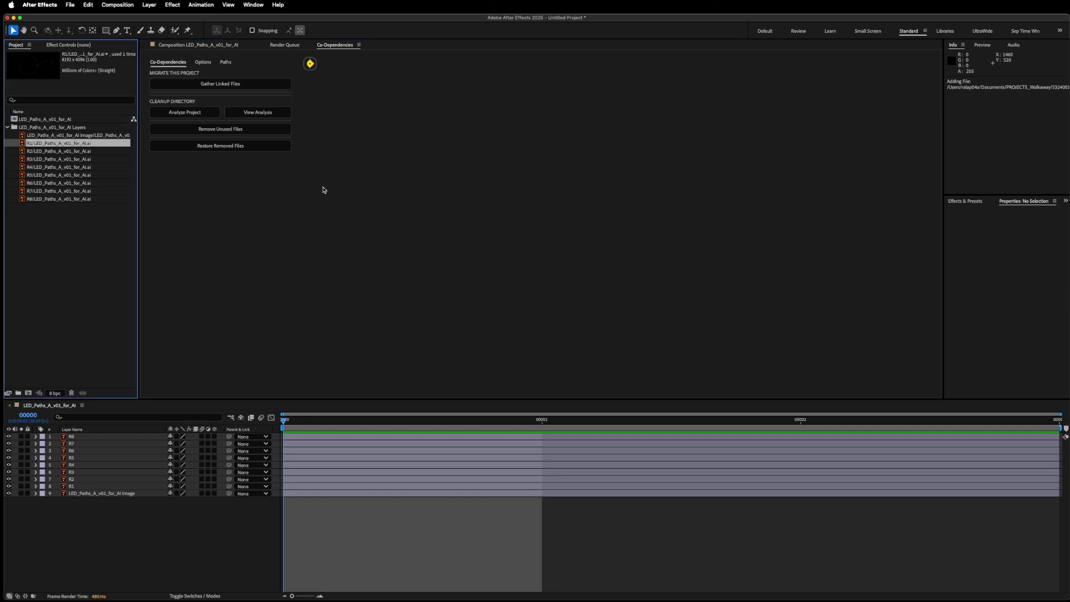
click(74, 168)
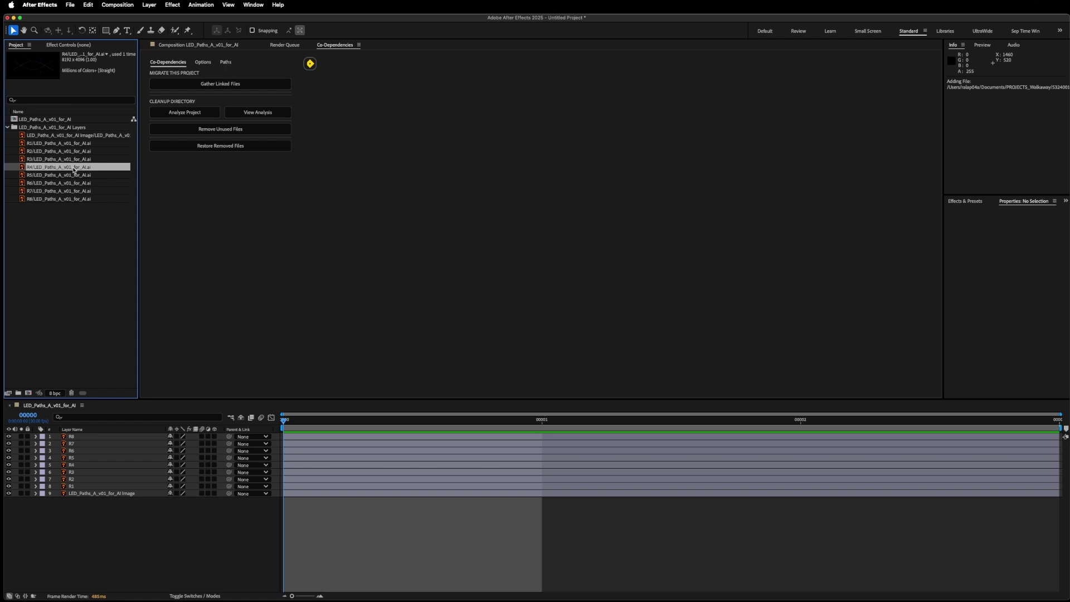
click(76, 143)
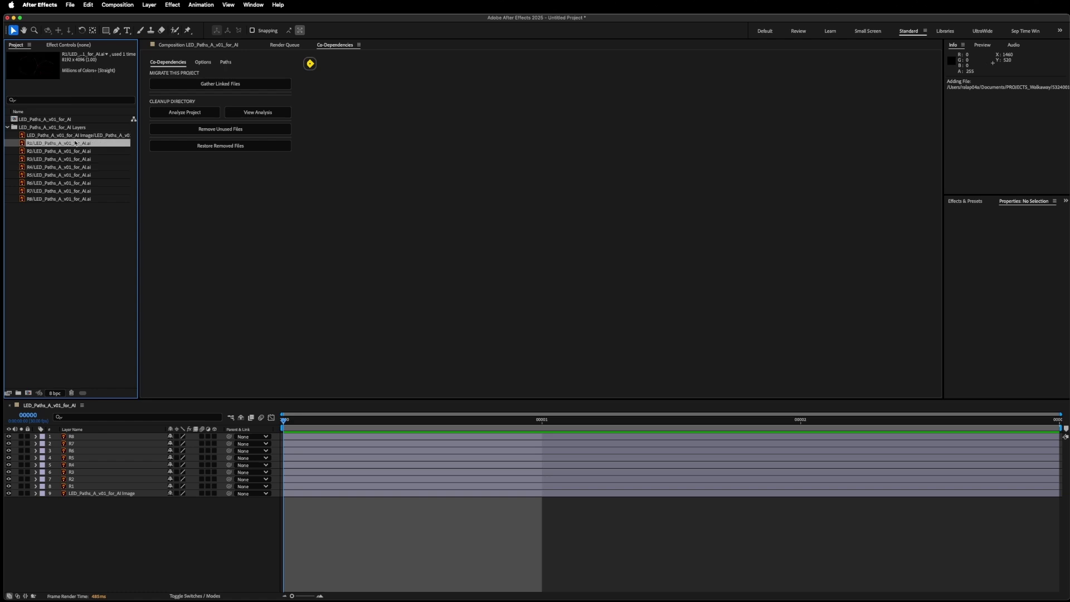
click(78, 160)
click(78, 451)
shift+click(359, 494)
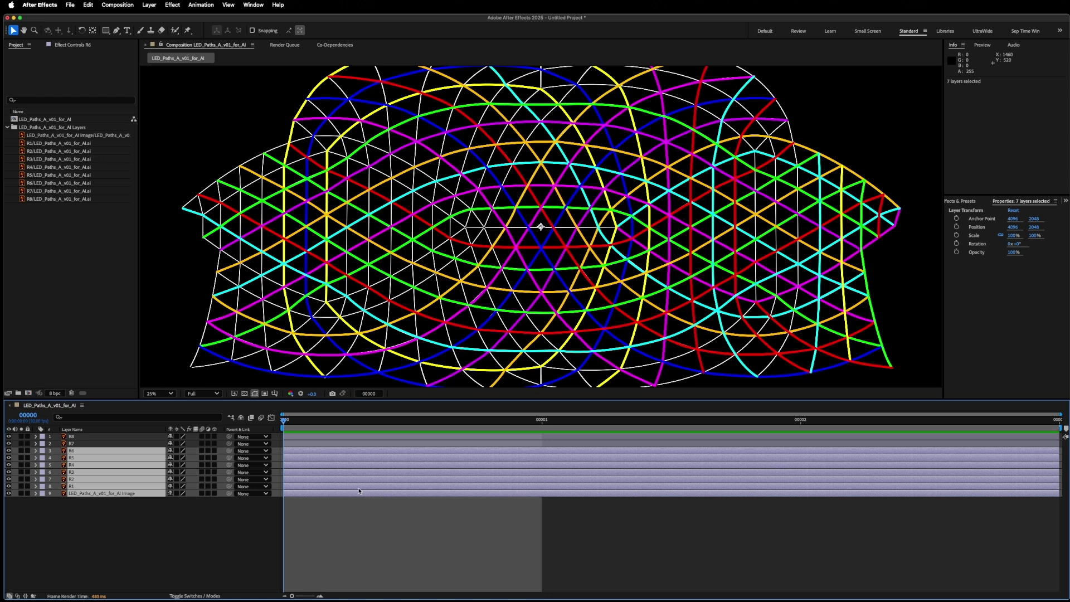
click(83, 151)
right_click(83, 151)
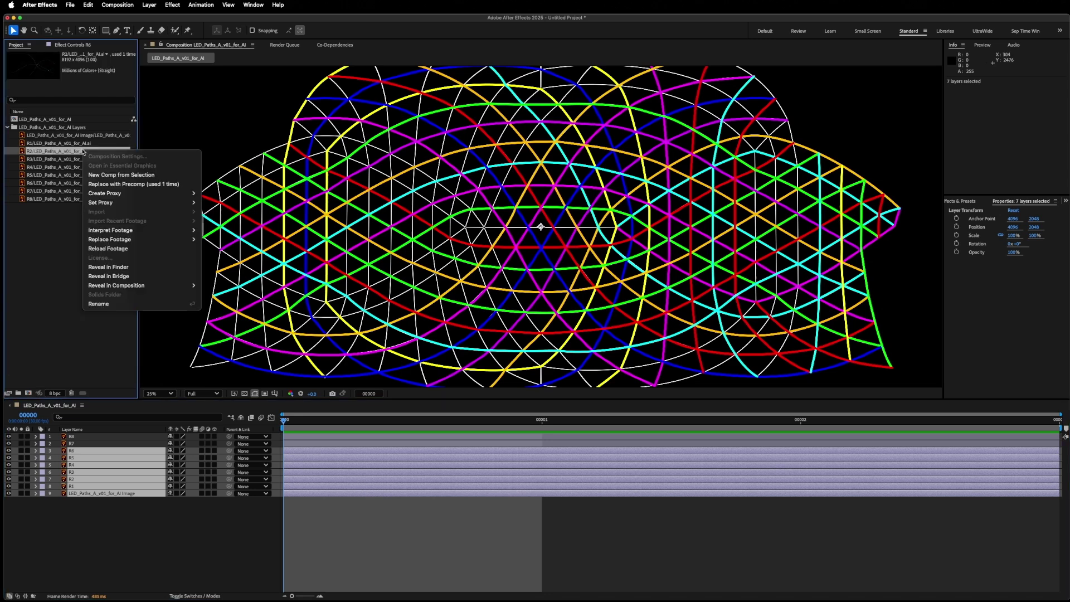